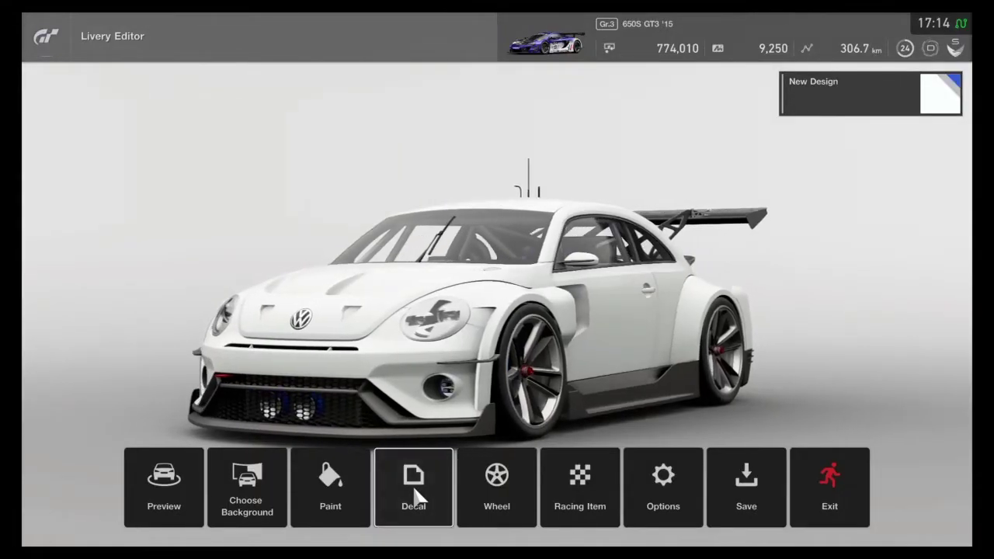
Add a new body layer on the car's left side using the teal OEC logo with the arrow shape from the decal library
left_click(414, 489)
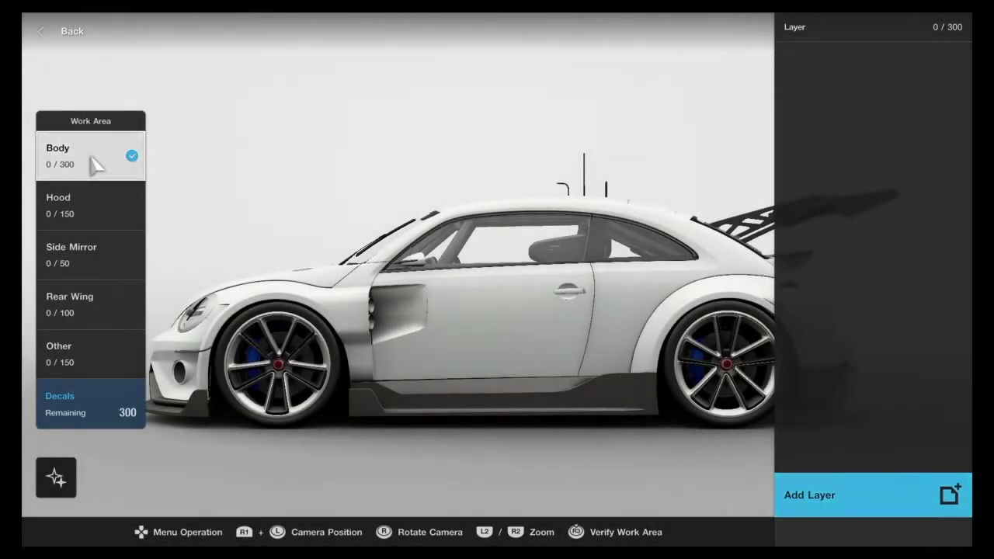
left_click(809, 494)
left_click(182, 503)
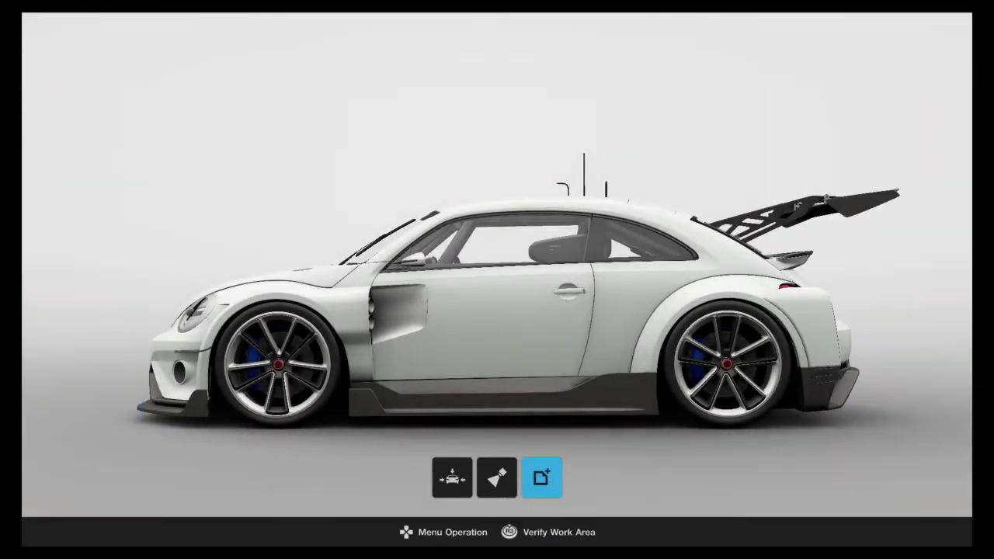
left_click(541, 477)
left_click(267, 160)
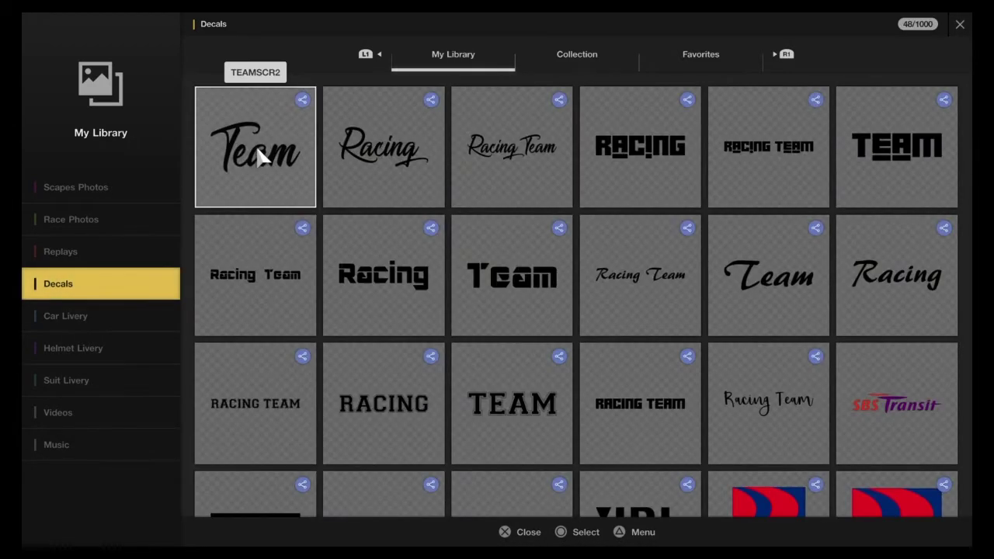
key("Down")
key("Down")
scroll(258, 330, "down", 4)
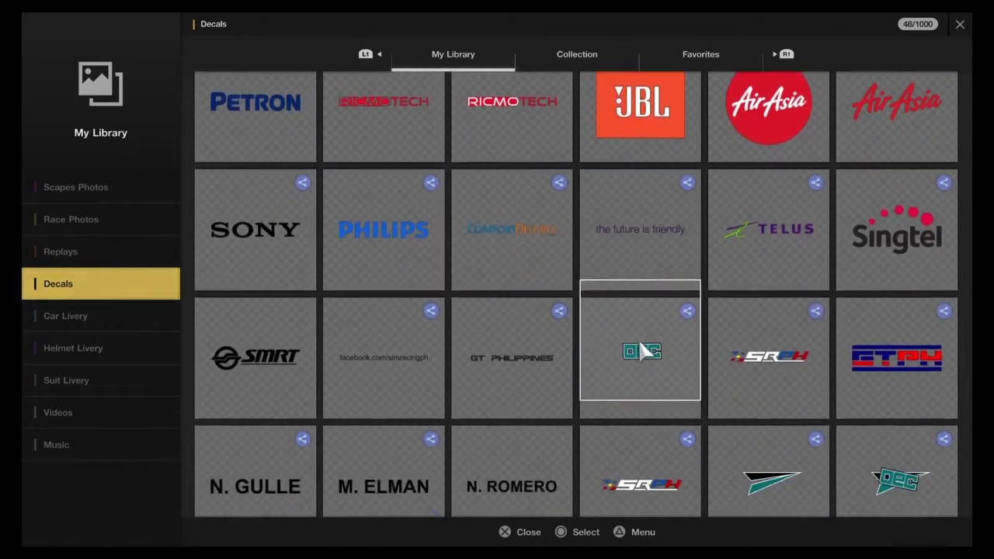
left_click(884, 443)
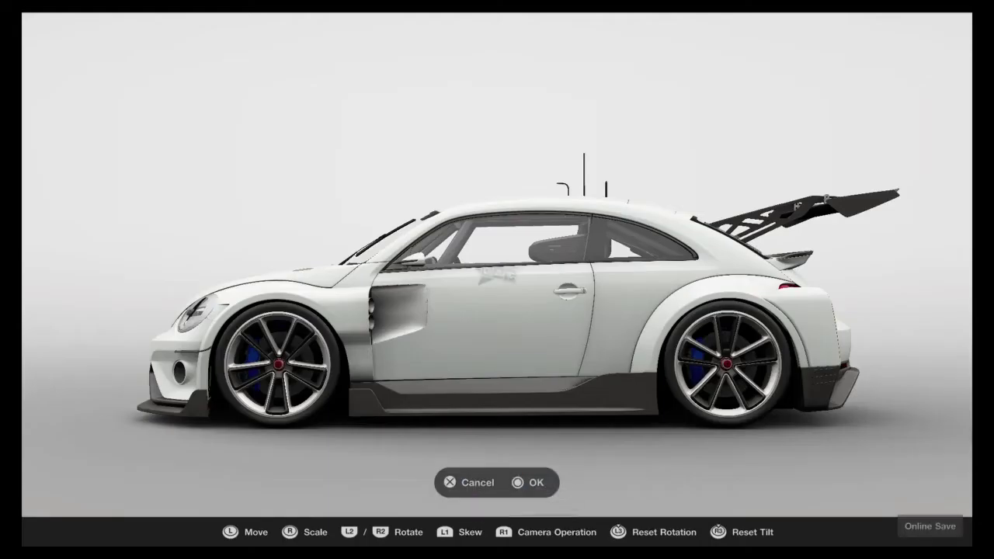
Enlarge the OEC logo to span the door, shift it slightly toward the rear wheel, and finish editing the layer
scroll(497, 284, "up", 10)
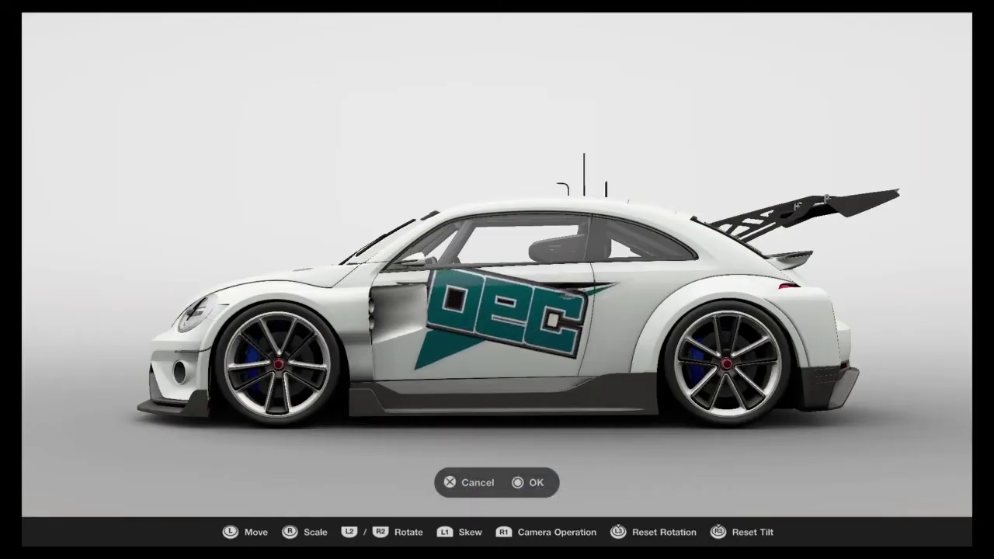
key("Right")
key("Return")
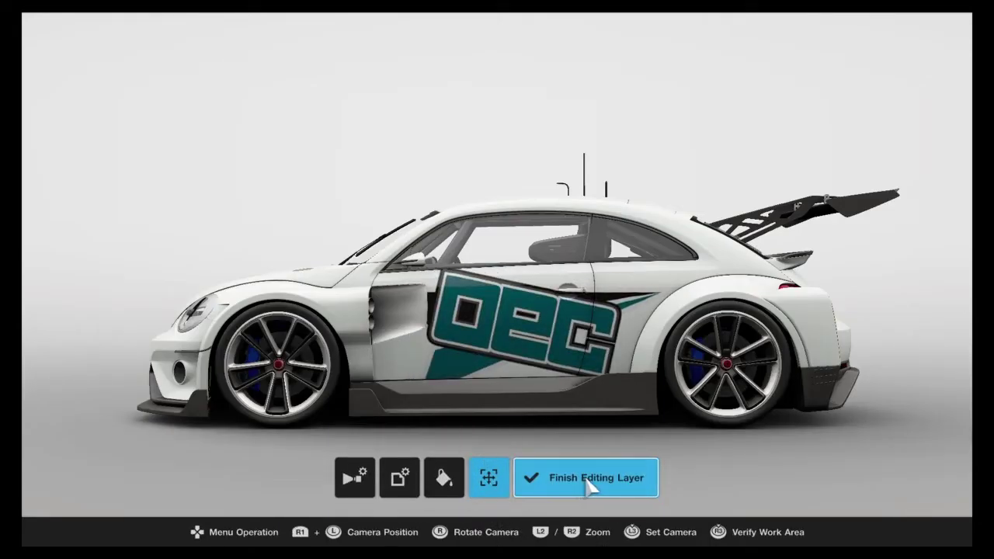
left_click(590, 487)
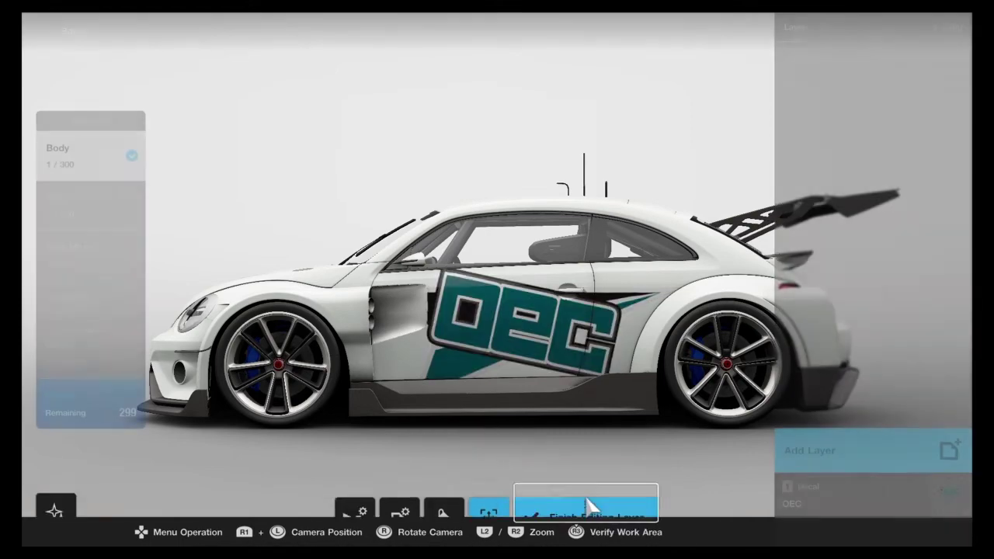
Add another layer on the car's left side using the plain white circle shape
left_click(872, 462)
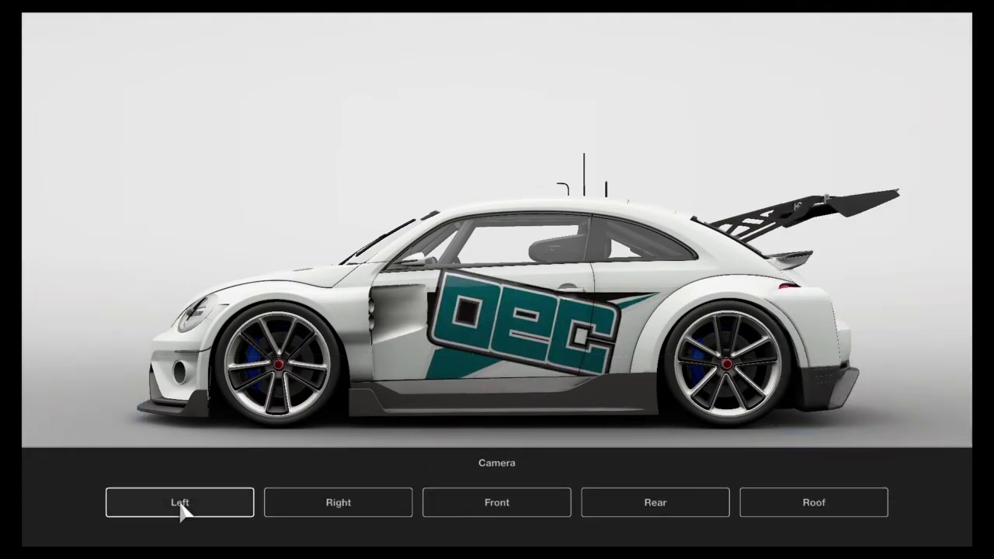
left_click(180, 502)
left_click(544, 473)
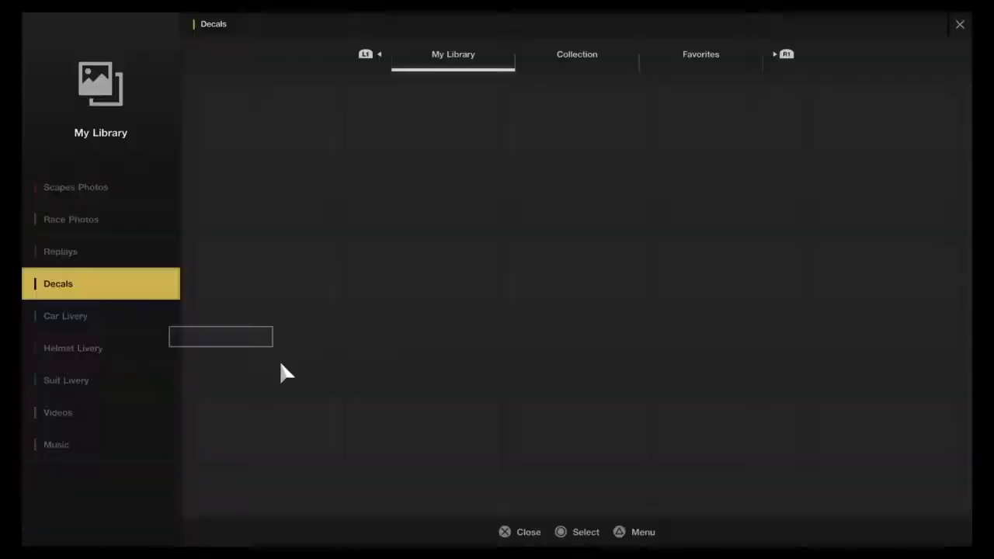
left_click(421, 157)
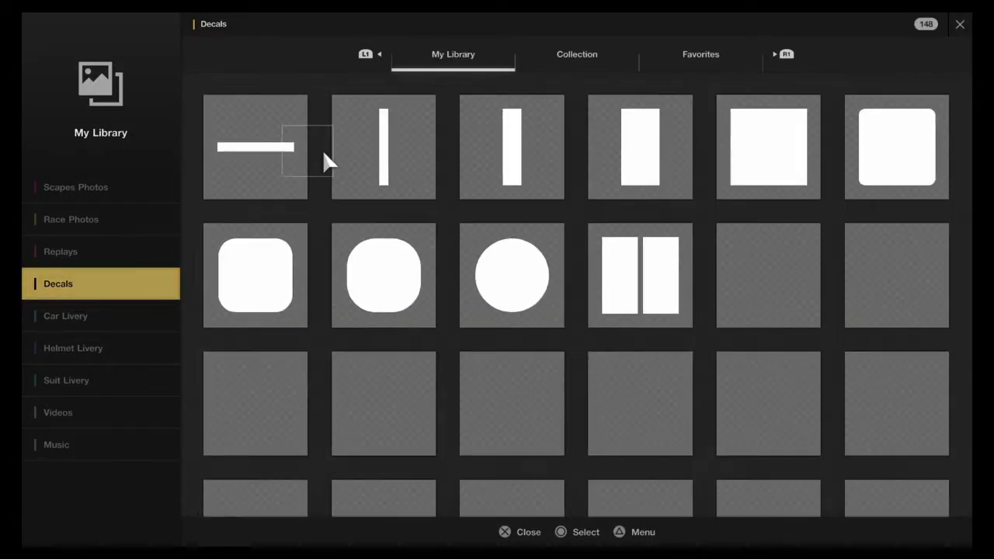
left_click(377, 282)
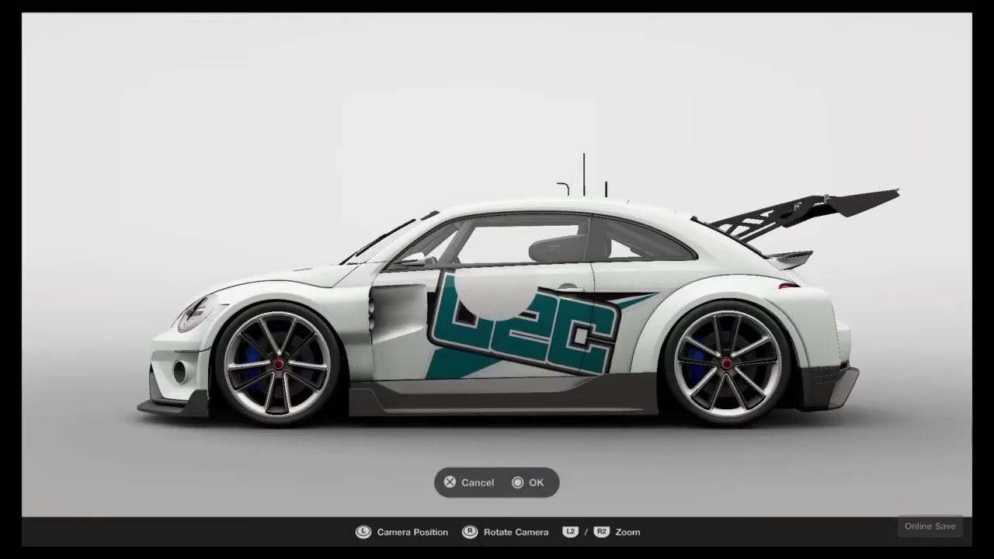
Shrink the white circle and place it on the teal area above the square hole of the logo's O
scroll(497, 279, "up", 5)
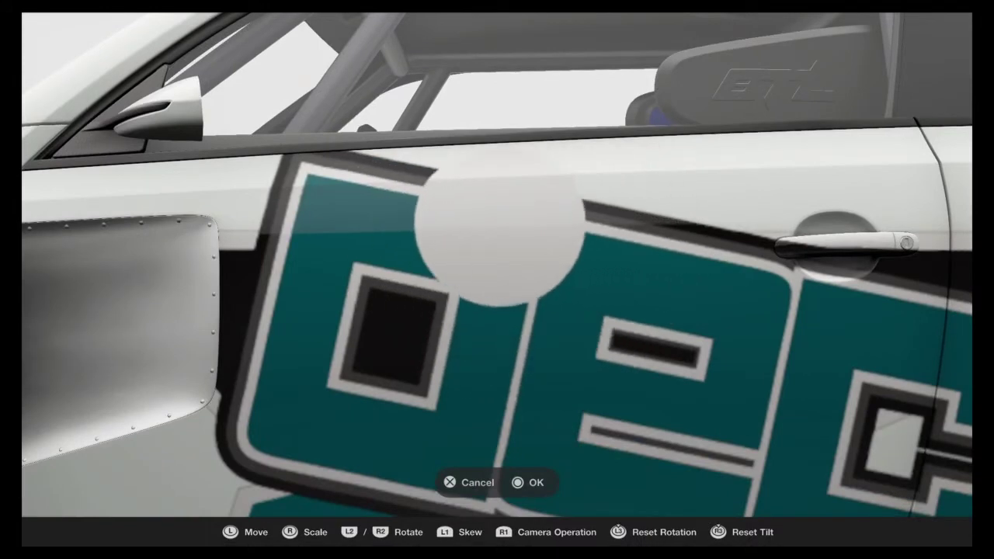
left_click_drag(468, 225, 384, 224)
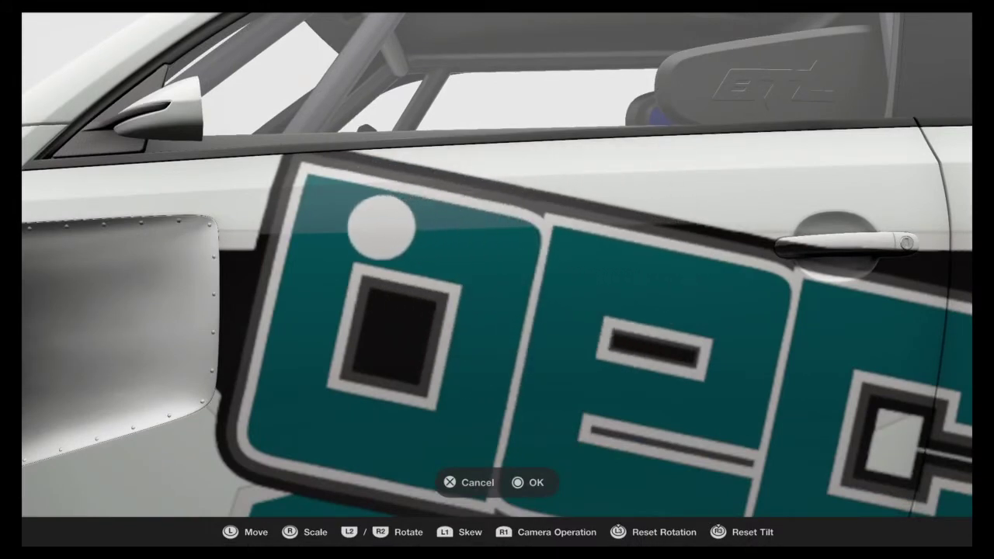
key("Return")
key("Return")
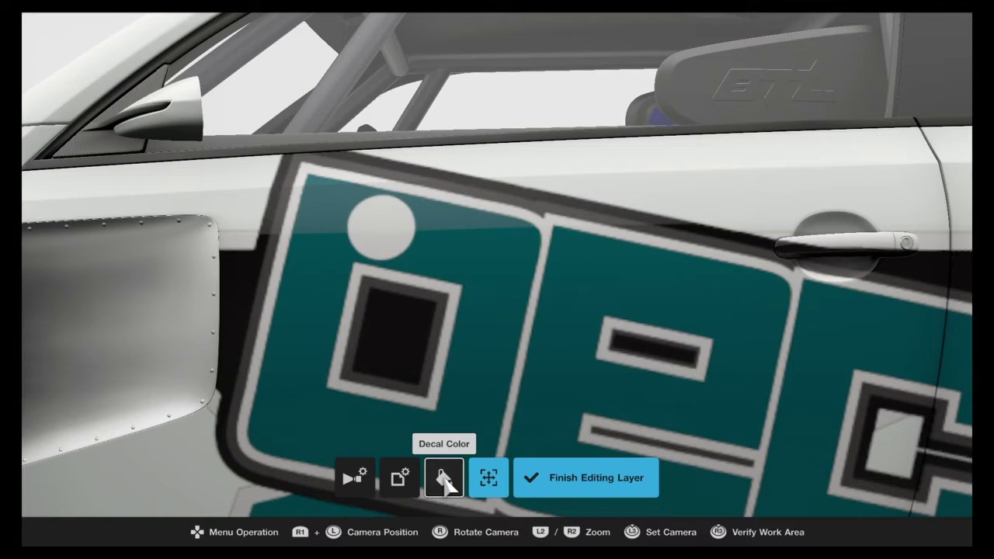
Open the custom HSV color picker for the circle decal's color
left_click(444, 480)
left_click(439, 503)
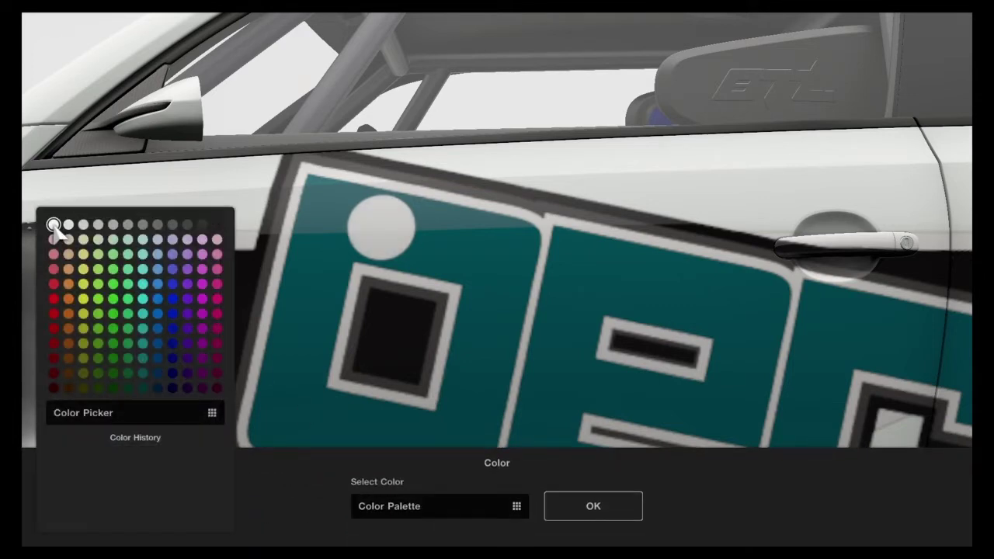
left_click(127, 414)
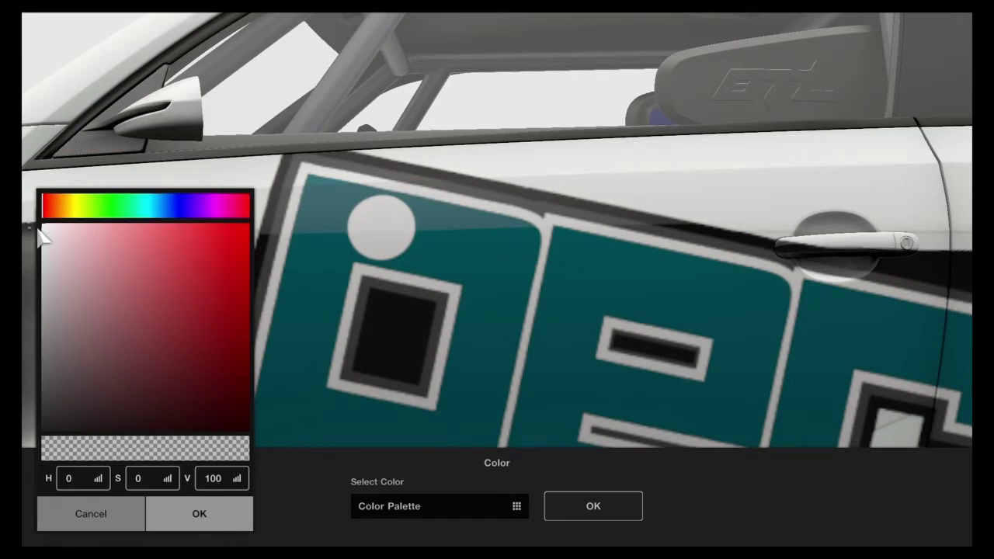
Set the circle color's saturation to 100
left_click(156, 479)
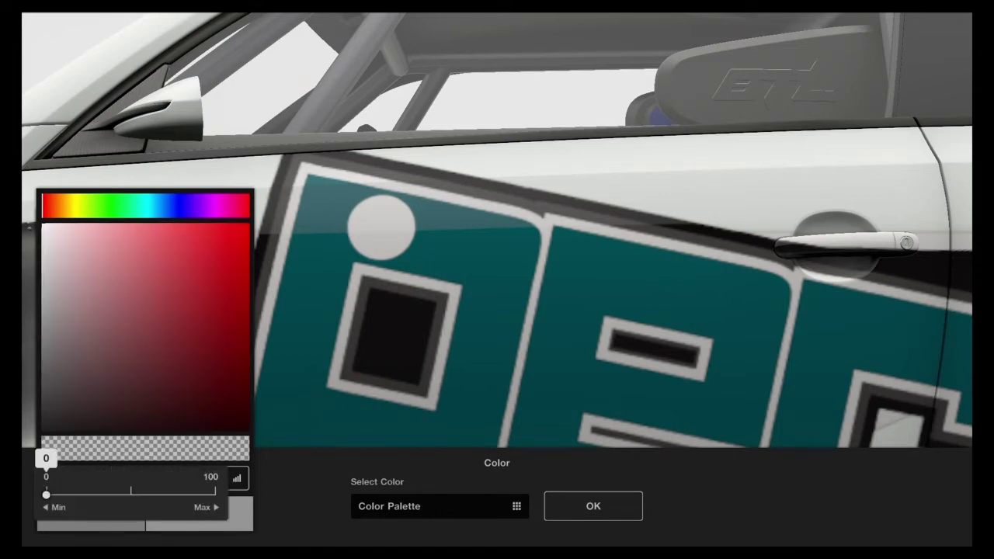
key("Right")
key("Return")
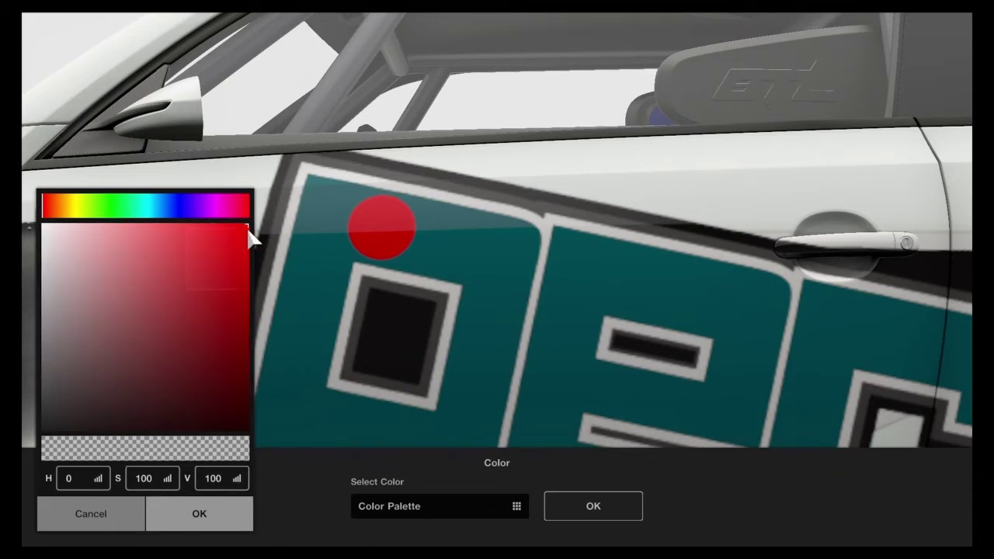
Lower the circle color's saturation to 50
left_click(163, 480)
key("Left")
key("Left")
key("Left")
key("Left")
key("Left")
key("Left")
key("Left")
key("Left")
key("Left")
key("Left")
key("Left")
key("Left")
key("Left")
key("Left")
key("Left")
key("Left")
key("Left")
key("Left")
key("Left")
key("Left")
key("Left")
key("Left")
key("Left")
key("Left")
key("Left")
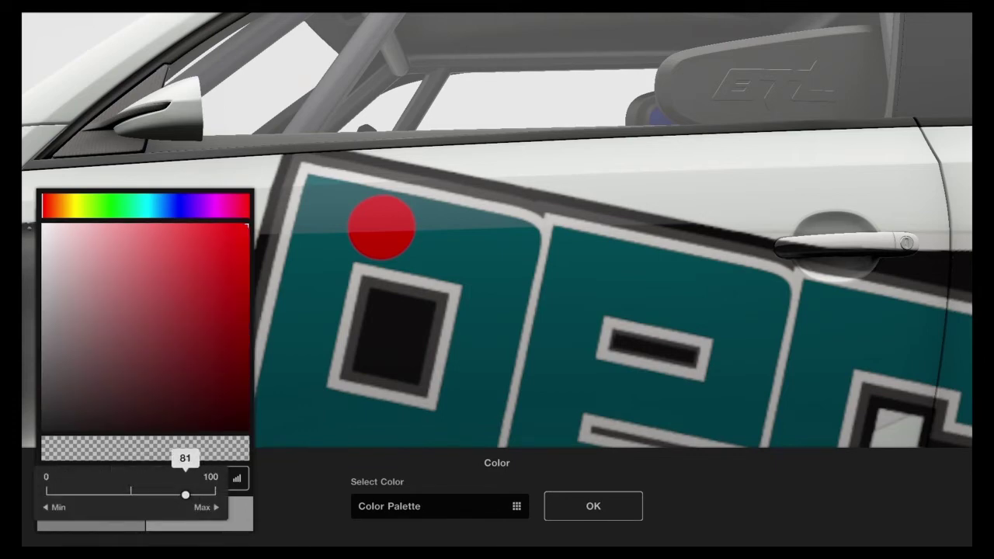
key("Left")
key("Left")
key("Return")
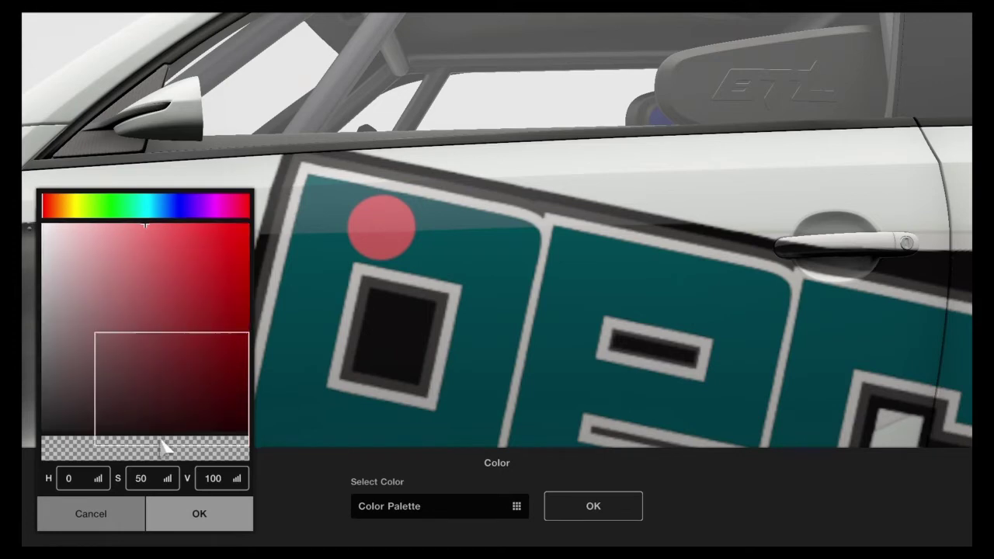
Set the circle color's brightness value (V) to 94
left_click(222, 479)
key("Left")
key("Left")
key("Left")
key("Left")
key("Left")
key("Left")
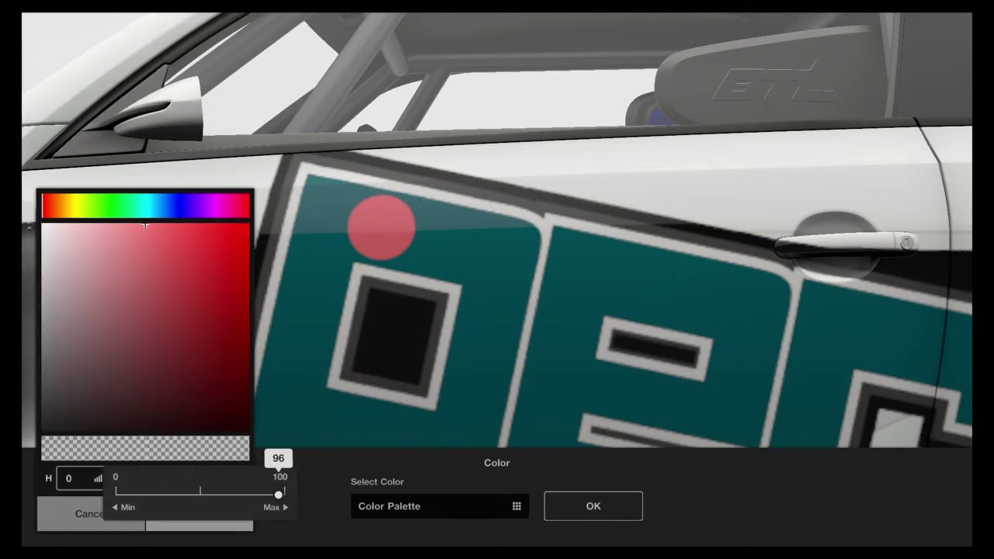
key("Return")
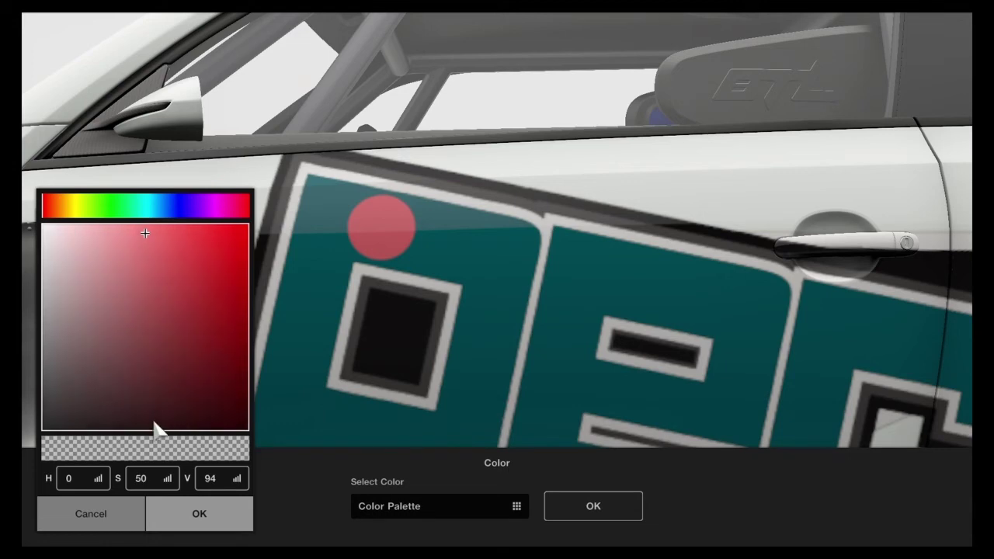
Raise the circle color's saturation to 100 and keep the hue at 0
left_click(170, 488)
key("Right")
key("Right")
key("Right")
key("Right")
key("Right")
key("Right")
key("Right")
key("Right")
key("Right")
key("Right")
key("Right")
key("Right")
key("Right")
key("Right")
key("Right")
key("Right")
key("Right")
key("Right")
key("Right")
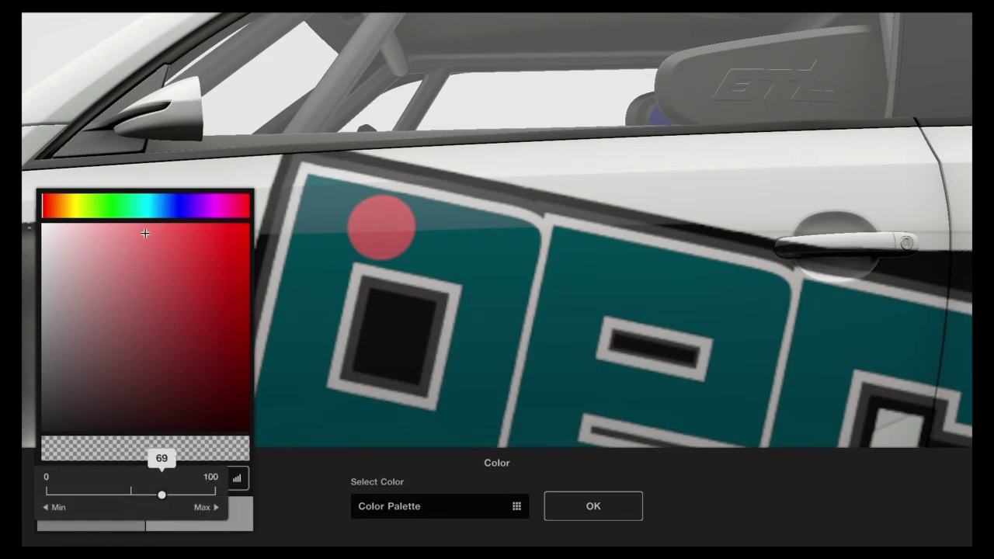
key("Right")
key("Right")
key("Right")
key("Right")
key("Right")
key("Right")
key("Right")
key("Right")
key("Right")
key("Right")
key("Right")
key("Right")
key("Right")
key("Right")
key("Right")
key("Right")
key("Right")
key("Right")
key("Right")
key("Right")
key("Return")
left_click(93, 486)
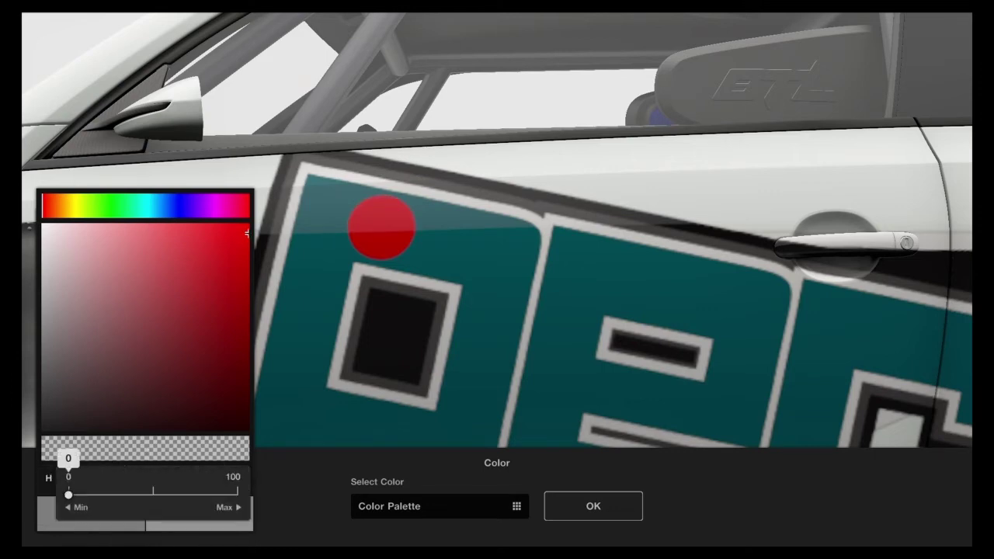
key("Return")
Reduce the circle color's saturation to 0
left_click(160, 486)
key("Left")
key("Left")
key("Left")
key("Left")
key("Left")
key("Left")
key("Left")
key("Left")
key("Left")
key("Left")
key("Left")
key("Left")
key("Left")
key("Left")
key("Left")
key("Left")
key("Left")
key("Left")
key("Left")
key("Left")
key("Left")
key("Left")
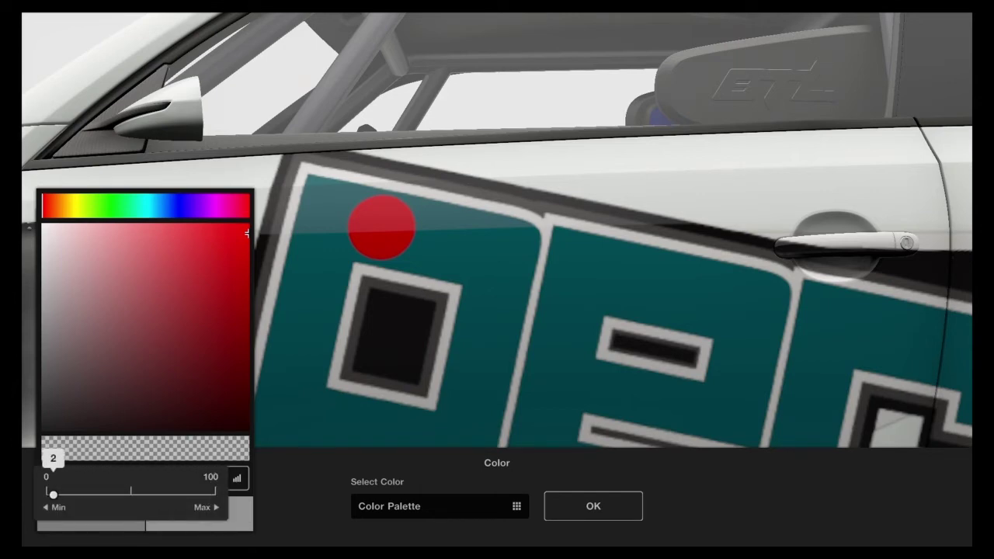
left_click(156, 481)
Set the circle color's brightness value (V) to 100
left_click(218, 480)
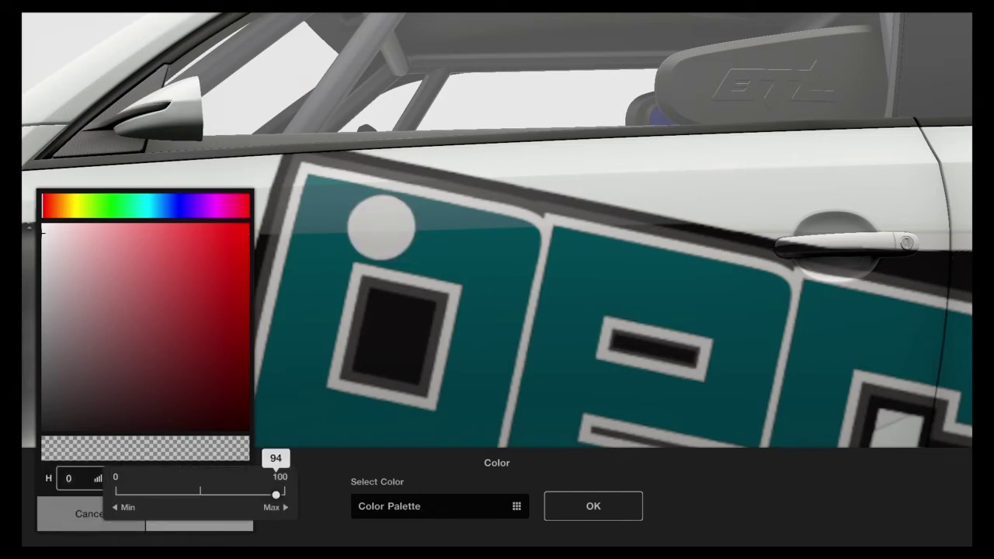
key("Right")
key("Right")
key("Right")
key("Right")
key("Right")
key("Right")
left_click(223, 482)
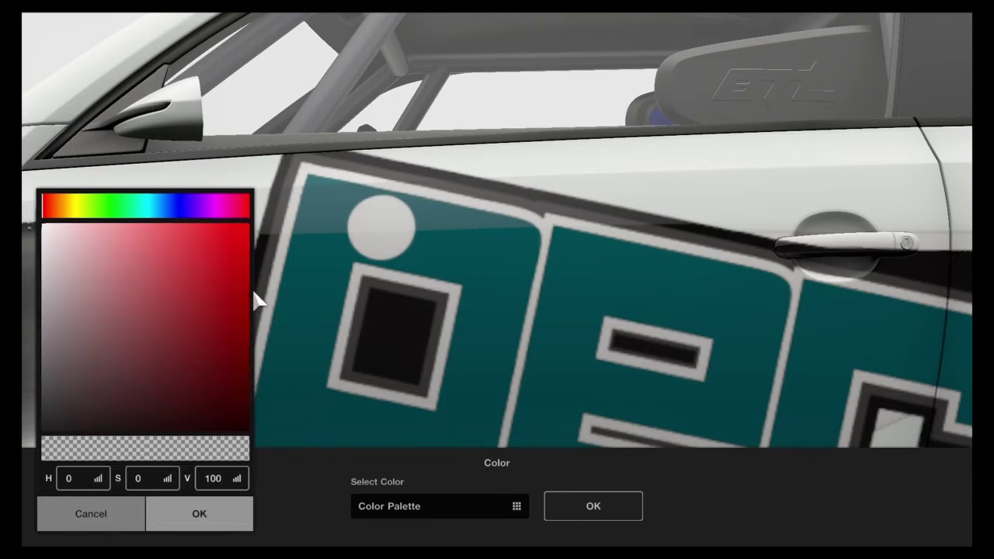
Lower the circle color's brightness value (V) to 94
left_click(234, 483)
key("Left")
key("Left")
key("Left")
key("Left")
key("Left")
key("Left")
left_click(224, 482)
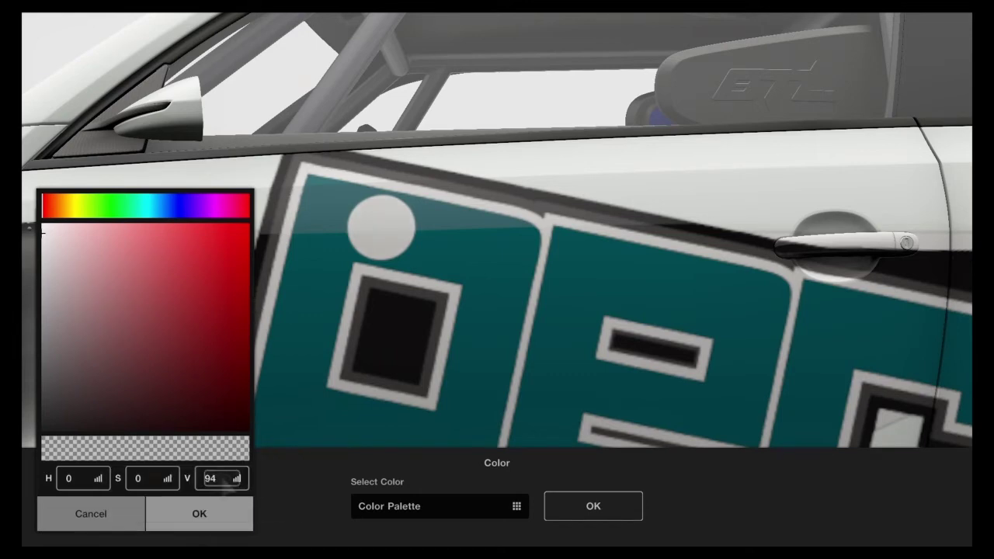
Lower the circle color's brightness value (V) to 55
left_click(223, 481)
key("Left")
key("Left")
key("Left")
key("Left")
key("Left")
key("Left")
key("Left")
key("Left")
key("Left")
key("Left")
key("Left")
key("Left")
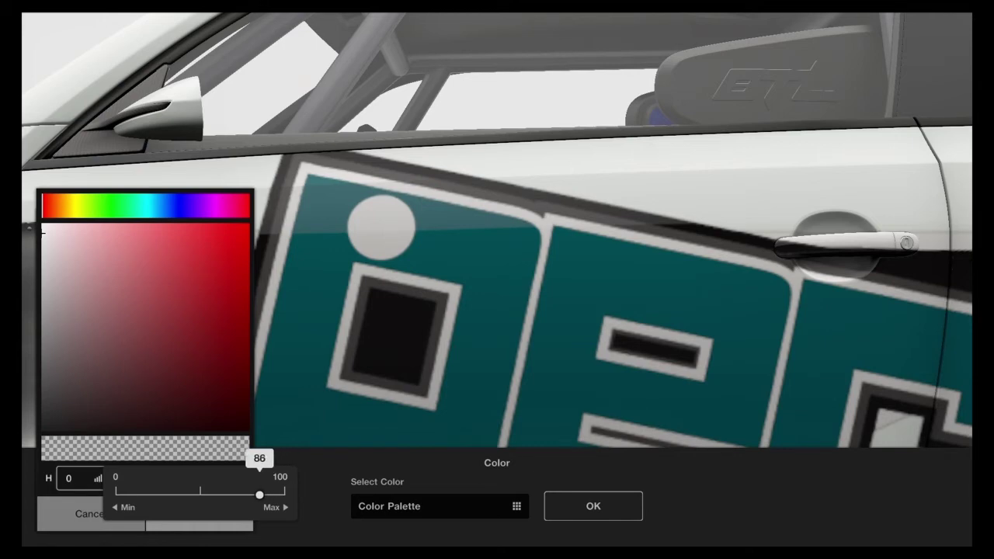
left_click(224, 481)
left_click(224, 481)
key("Left")
key("Left")
key("Left")
key("Left")
key("Left")
key("Left")
key("Left")
key("Left")
key("Left")
key("Left")
key("Left")
key("Left")
key("Left")
key("Left")
key("Left")
key("Left")
key("Left")
key("Left")
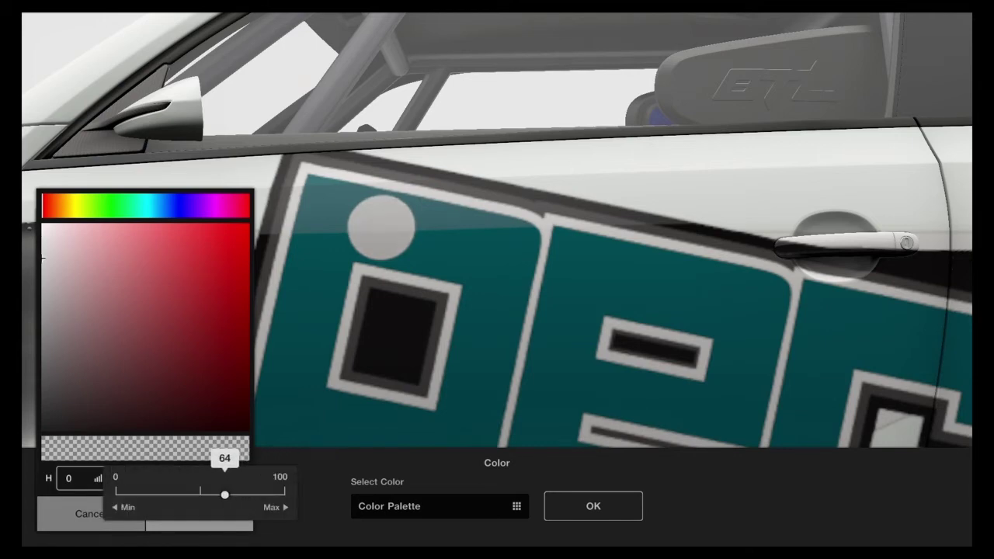
key("Return")
key("Return")
key("Left")
key("Left")
key("Left")
key("Left")
key("Left")
key("Left")
key("Left")
key("Left")
key("Left")
key("Return")
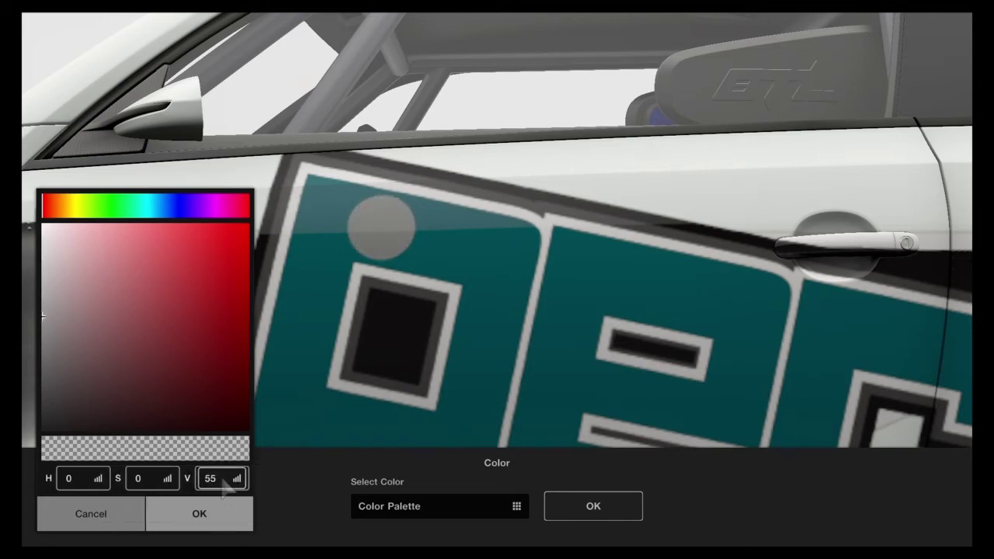
Fine-tune the circle color's brightness value (V) down to 49
key("Return")
key("Right")
key("Right")
key("Right")
key("Return")
key("Return")
key("Left")
key("Left")
key("Left")
key("Left")
key("Left")
key("Return")
key("Return")
key("Left")
key("Left")
key("Left")
key("Left")
key("Return")
key("Return")
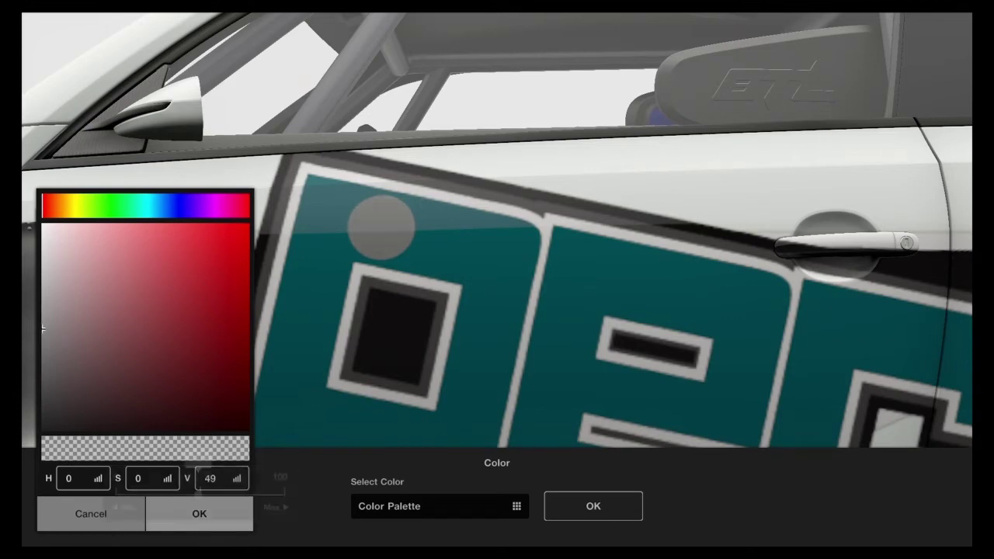
Try a brightness value (V) of 46 for the circle, then set it to 47
key("Left")
key("Left")
key("Left")
key("Return")
key("Return")
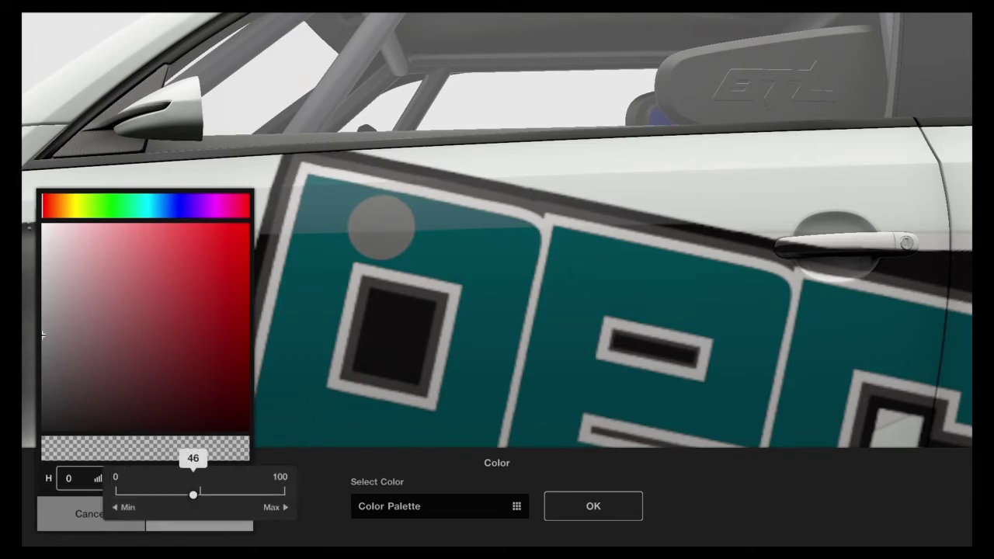
key("Return")
key("Return")
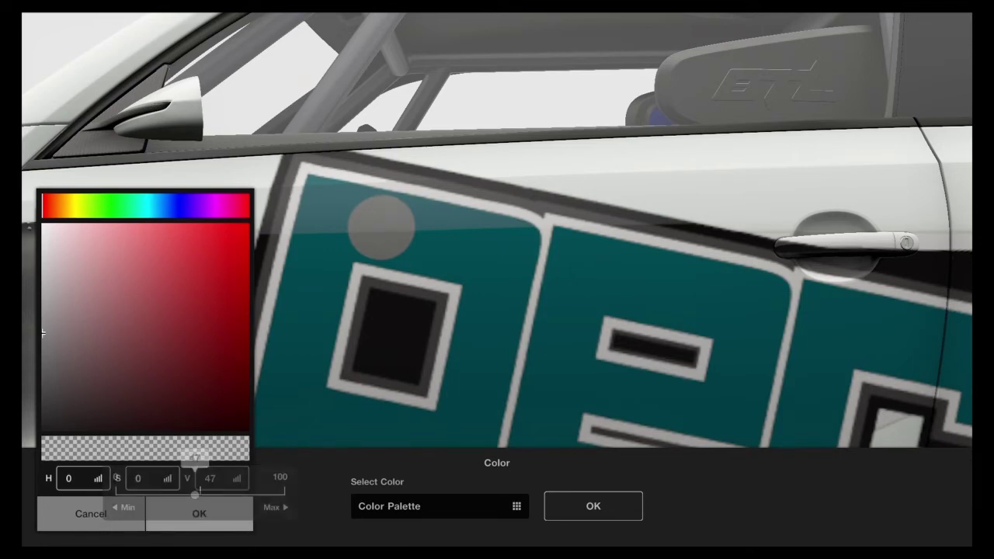
Lower the circle's brightness value (V) to 44 and try a hue of 4
key("Left")
key("Left")
key("Left")
key("Return")
key("Left")
key("Left")
key("Return")
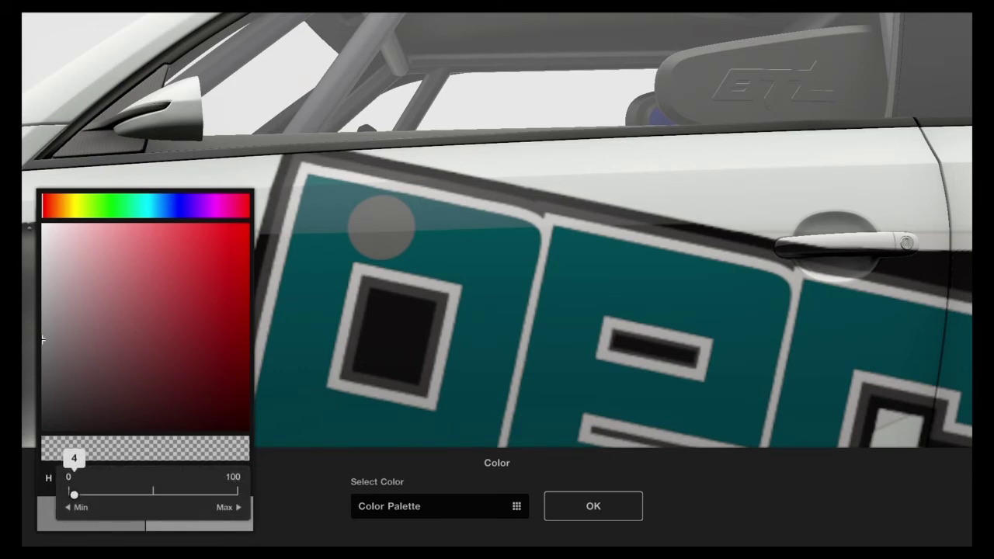
Return the circle color's hue to 0 and lower its brightness value (V) to 41
key("Return")
key("Right")
key("Right")
key("Return")
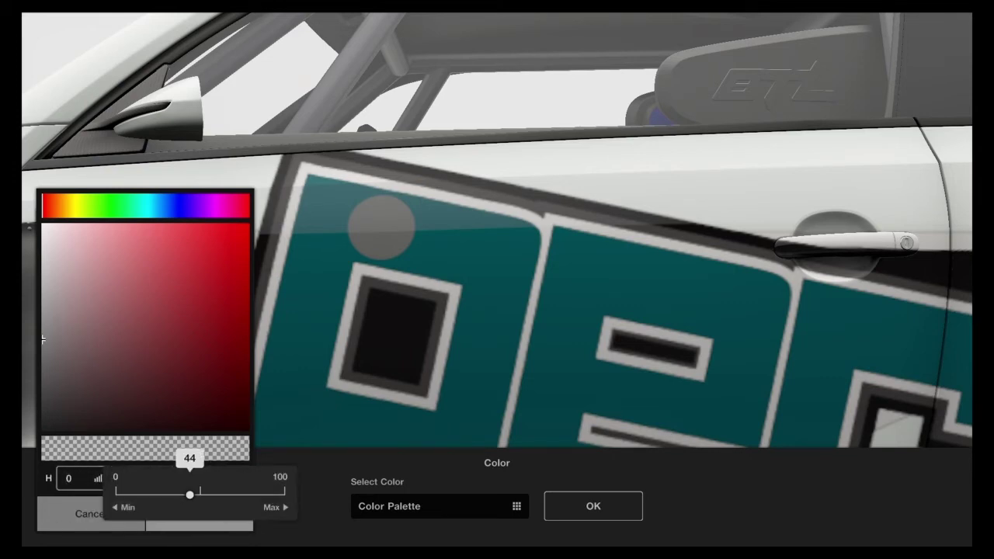
key("Return")
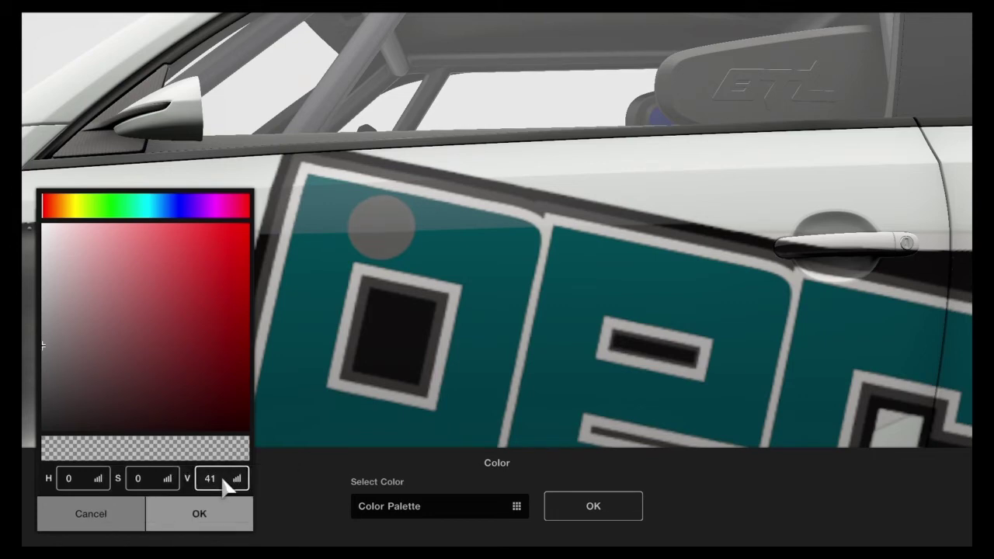
Raise the circle color's brightness value (V) to 45
key("Return")
key("Right")
key("Return")
key("Return")
key("Left")
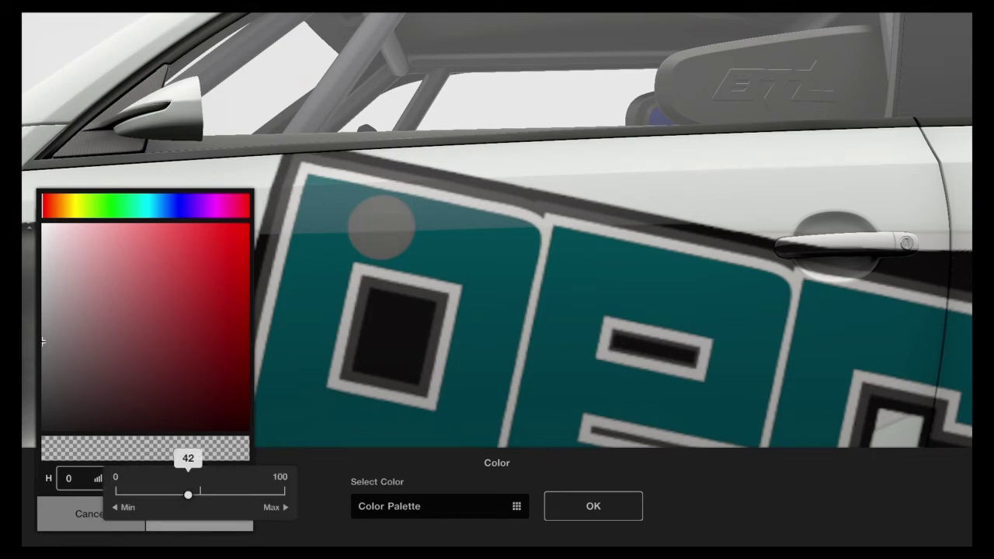
key("Right")
key("Return")
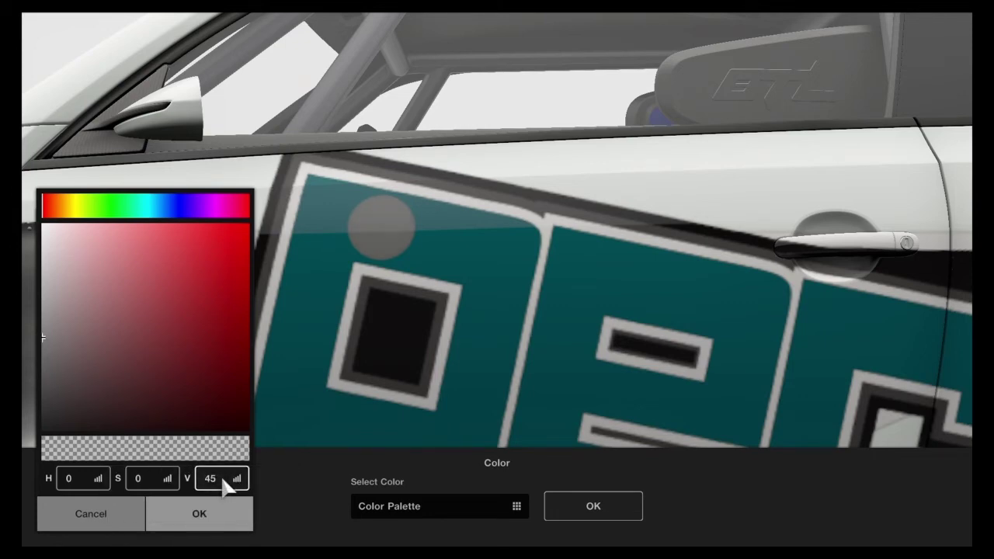
Set the circle color's brightness value (V) to 42
key("Return")
key("Left")
key("Left")
key("Left")
key("Return")
key("Left")
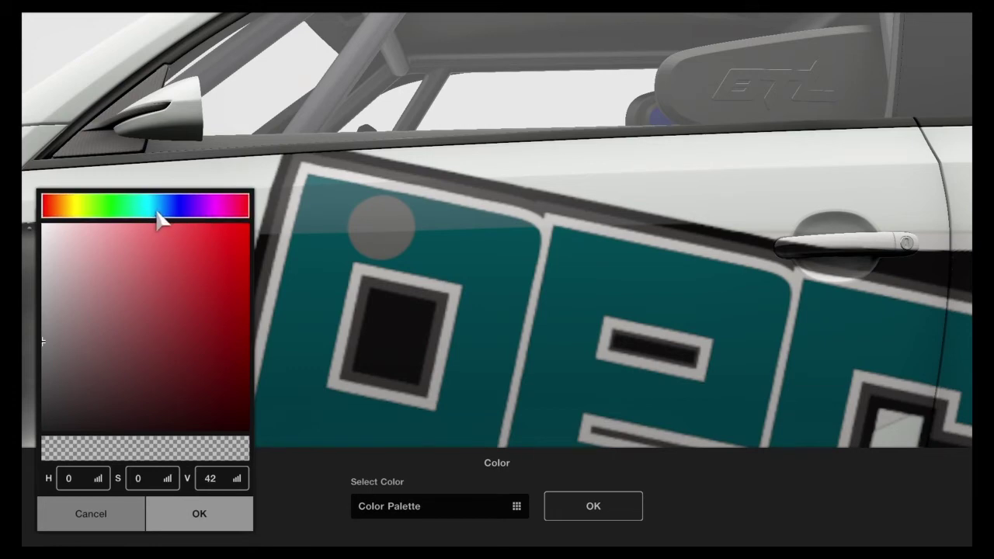
Raise the circle color's saturation (S) from the grey tone to 100
left_click(143, 476)
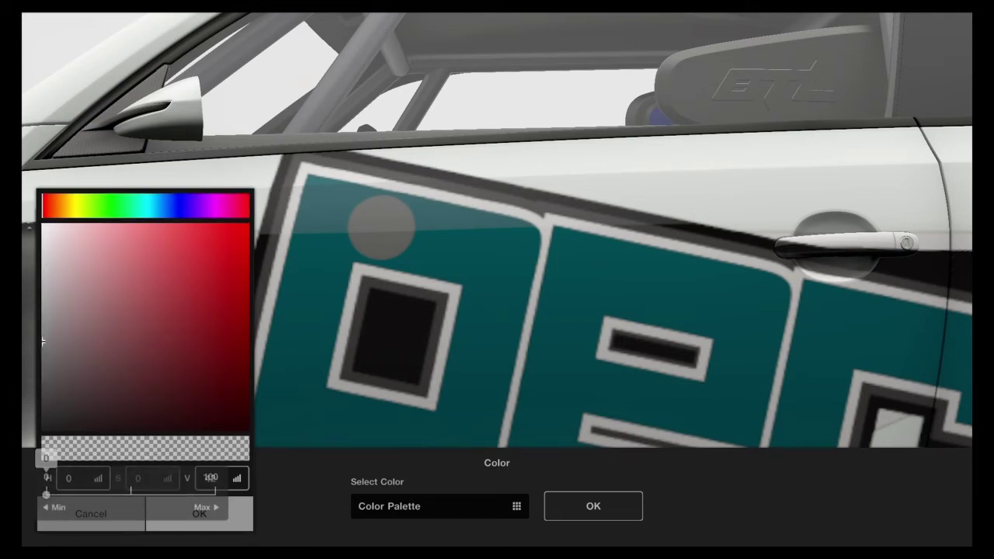
key("Right")
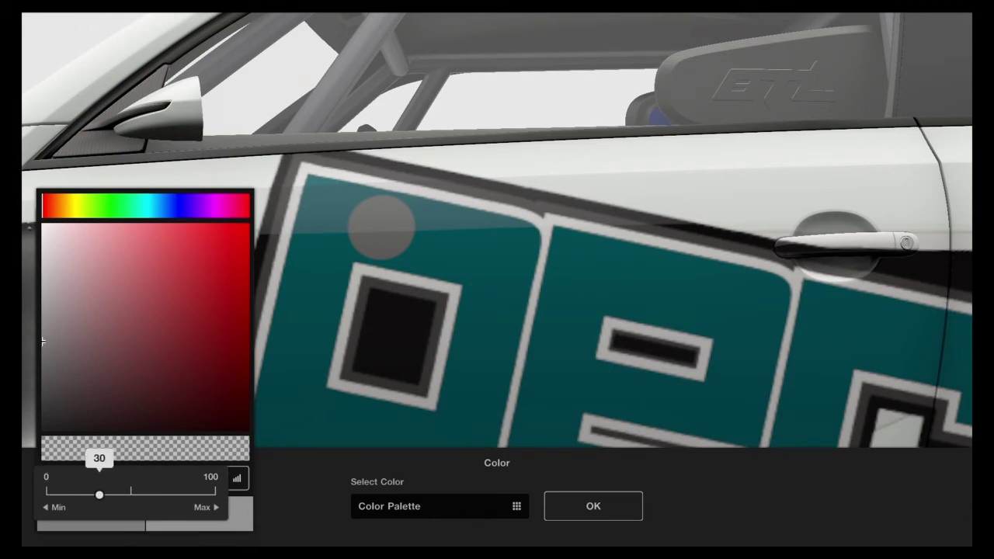
key("Return")
Shift the circle color's hue (H) to 50, then refine it to 52 to match the logo's teal
left_click(72, 478)
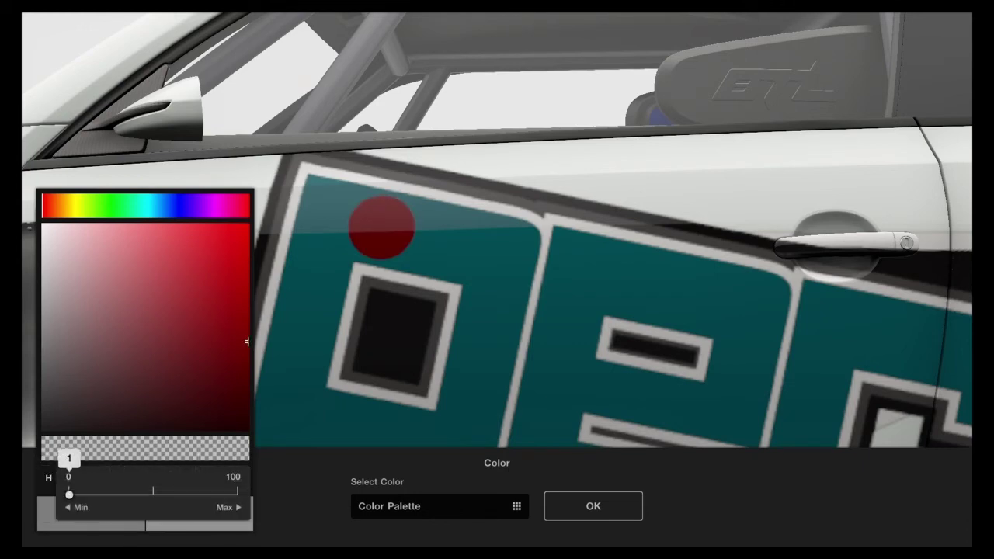
key("Right")
key("Right")
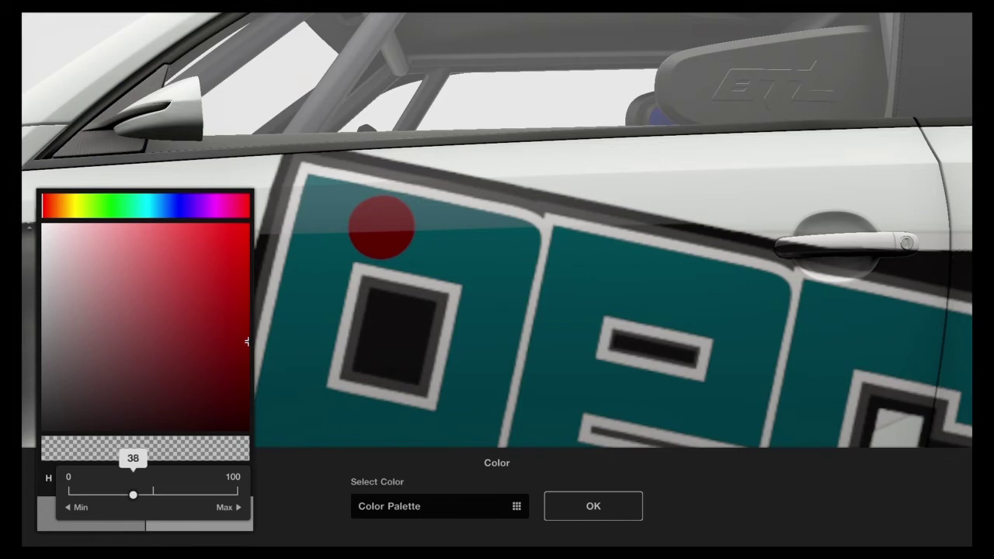
key("Return")
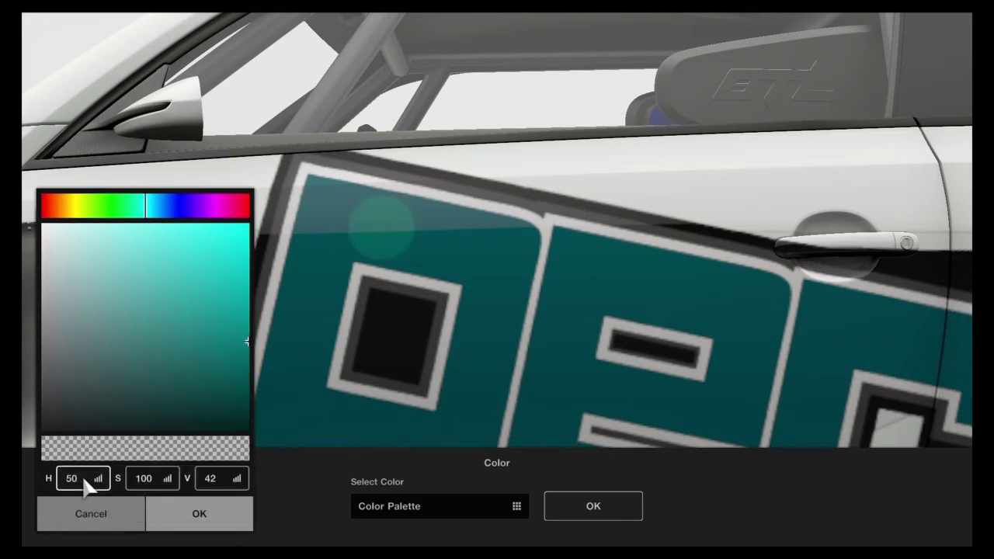
left_click(82, 478)
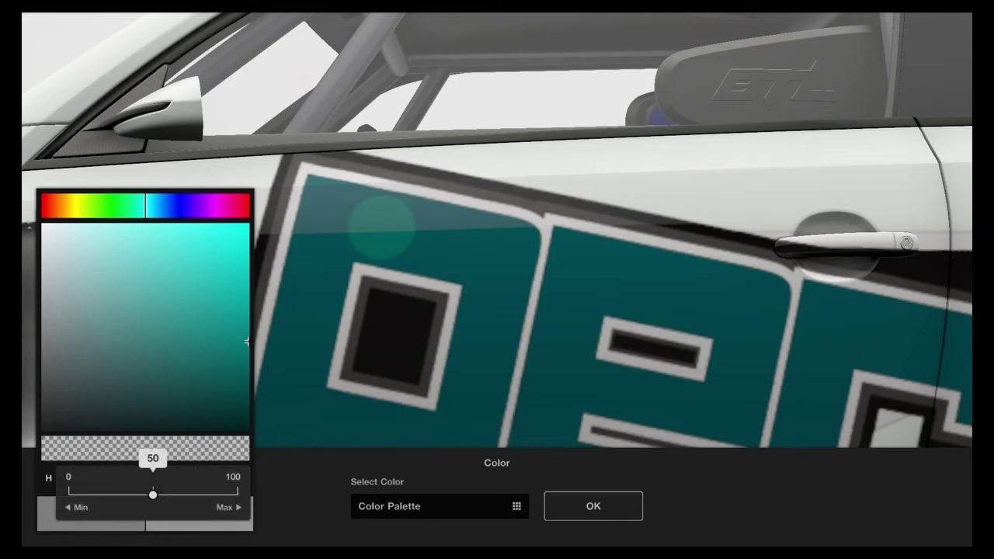
key("Return")
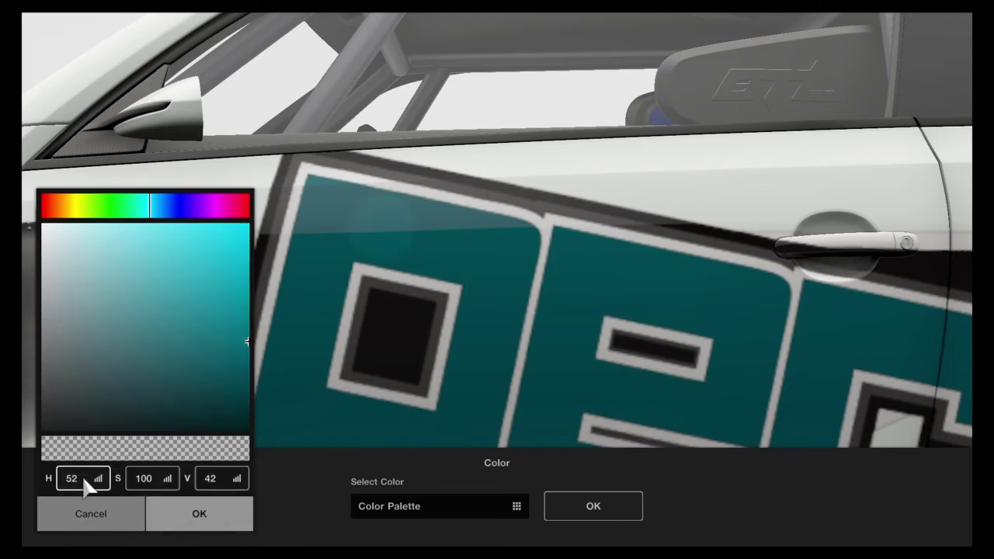
Try a hue of 51 for the circle, then step it up past 52 to compare against the logo's teal
left_click(83, 479)
key("Return")
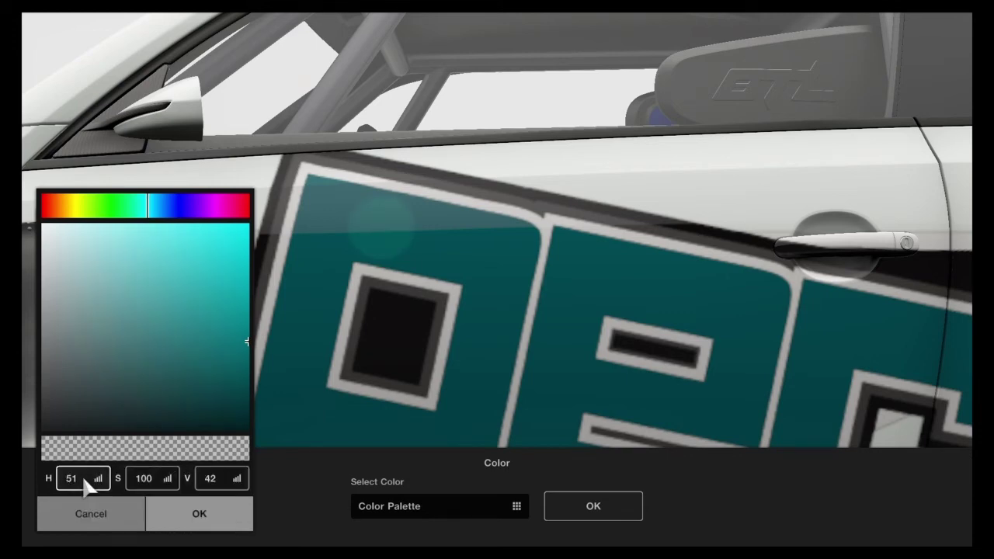
left_click(88, 481)
key("Right")
key("Return")
left_click(89, 482)
key("Right")
key("Return")
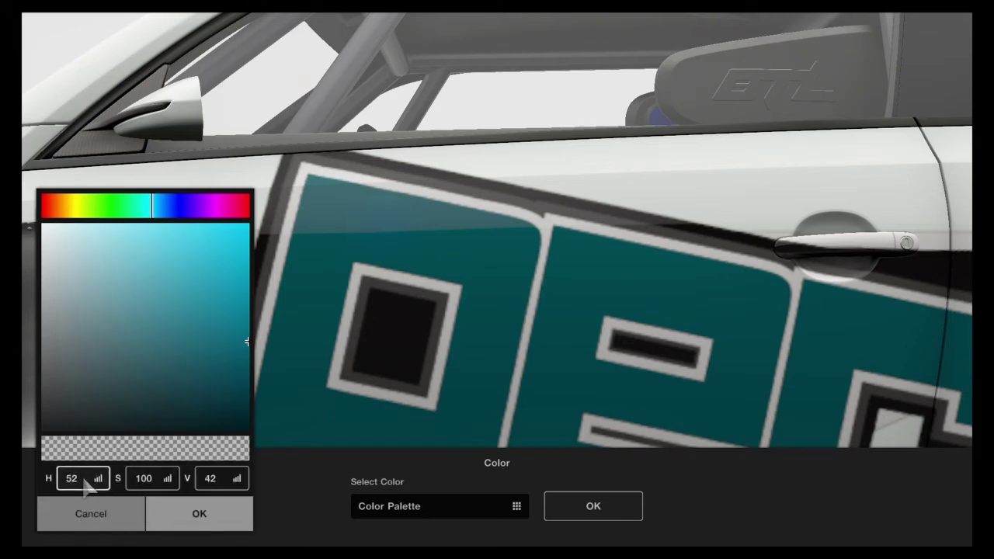
Lower the circle color's hue to 51 for comparison, then set it back to 52
left_click(83, 479)
key("Left")
key("Return")
left_click(83, 475)
key("Left")
key("Return")
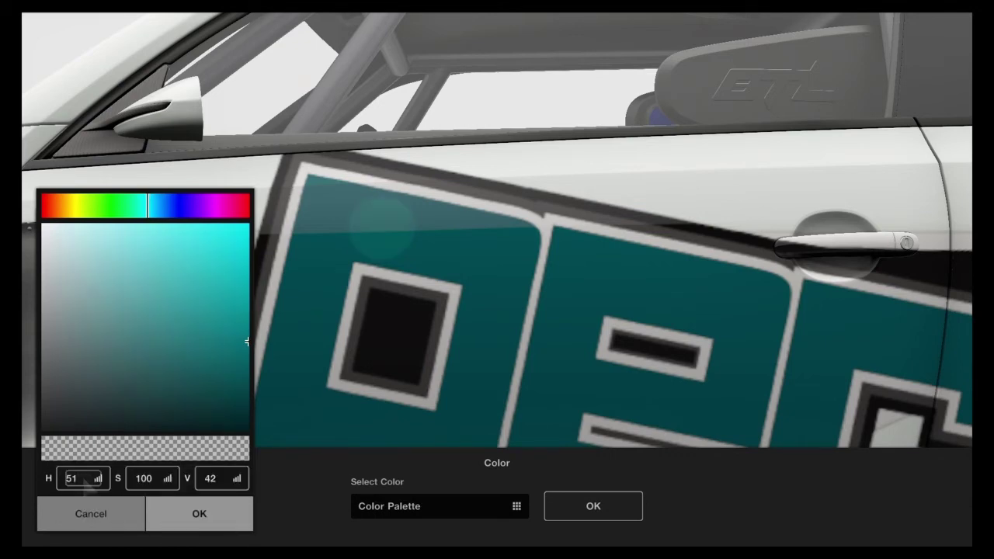
left_click(83, 475)
key("Right")
key("Return")
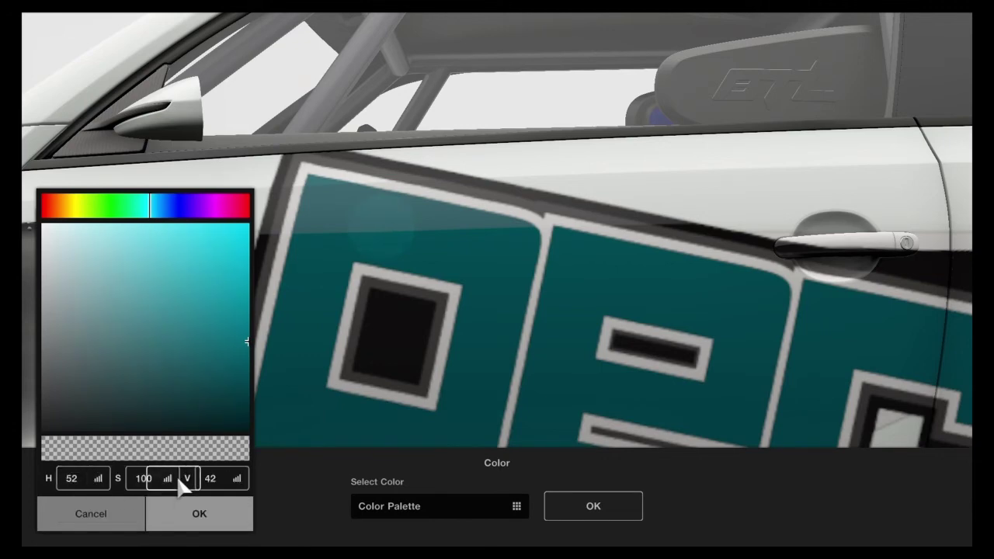
Lower the circle color's brightness value (V) to 39 so it blends into the logo's teal
left_click(222, 480)
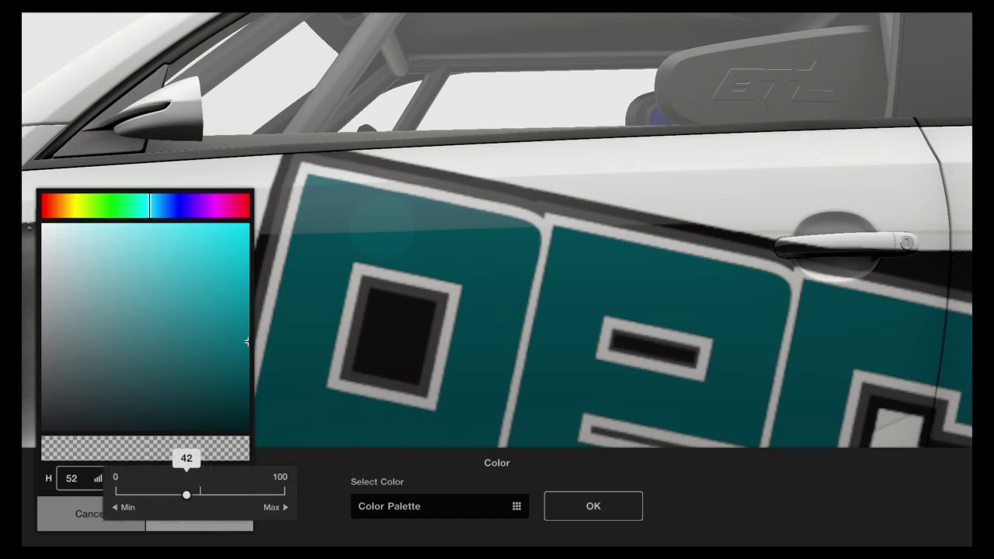
key("Return")
left_click(224, 483)
key("Left")
key("Return")
left_click(224, 482)
key("Left")
key("Return")
left_click(223, 480)
key("Left")
key("Return")
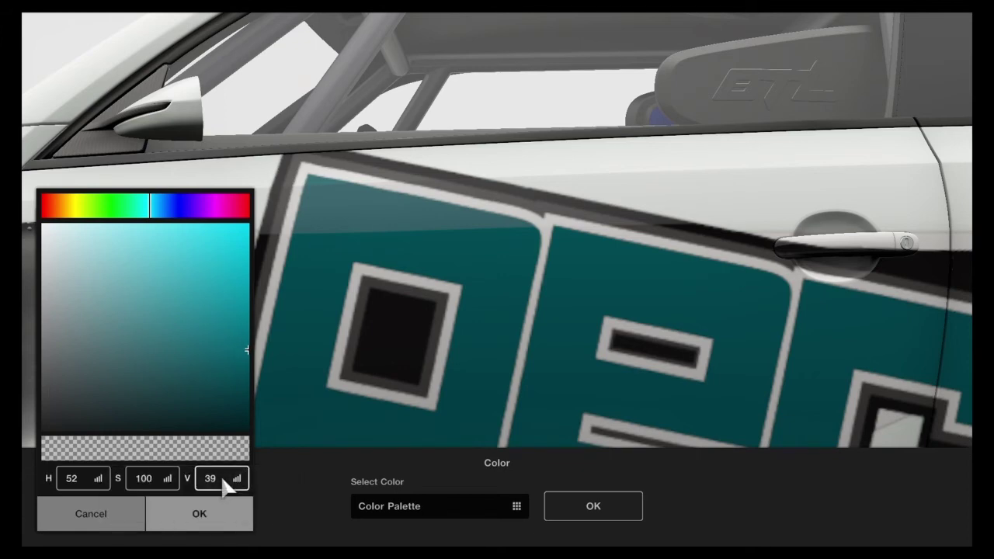
Fine-tune the circle's brightness value (V) around 39, then accept the picked color and close the color settings
left_click(222, 479)
key("Left")
key("Return")
left_click(223, 480)
key("Return")
left_click(202, 525)
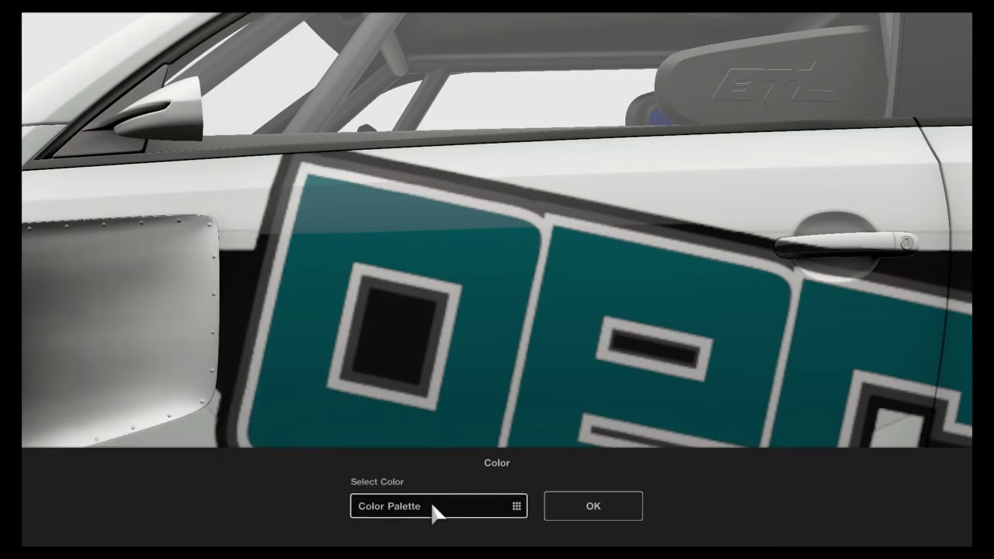
left_click(594, 513)
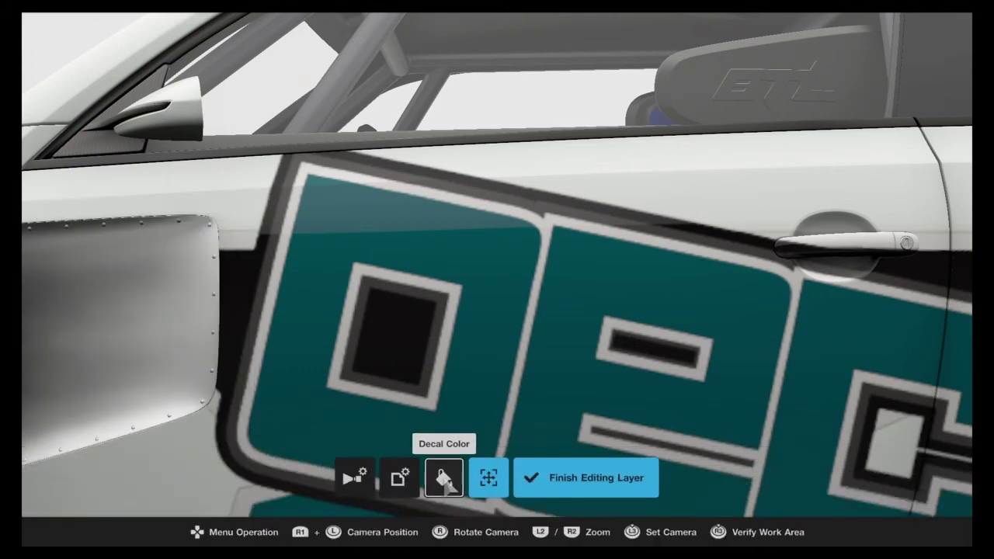
Examine the circle decal's color match on the logo from close up and from a distance in decal editing, then leave that mode
left_click(488, 478)
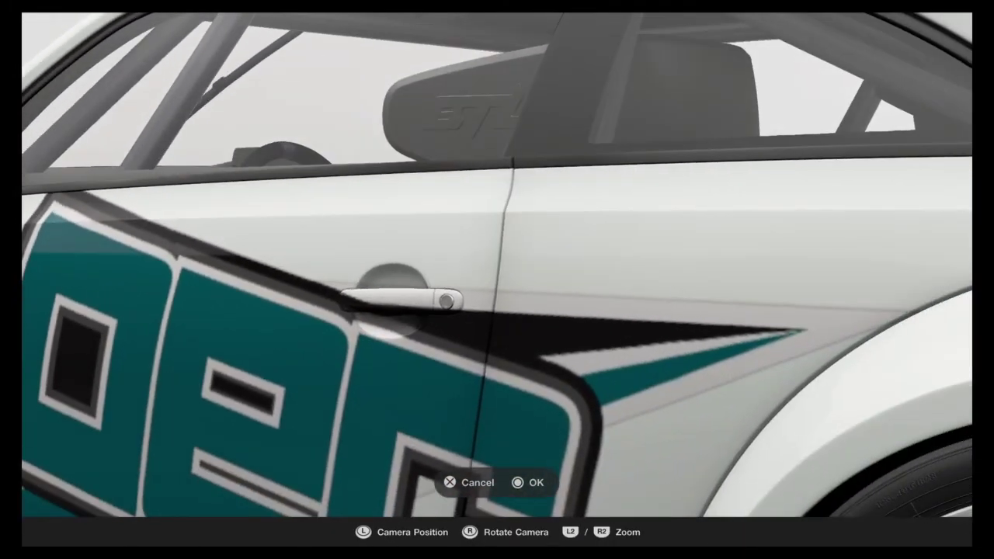
scroll(497, 279, "down", 10)
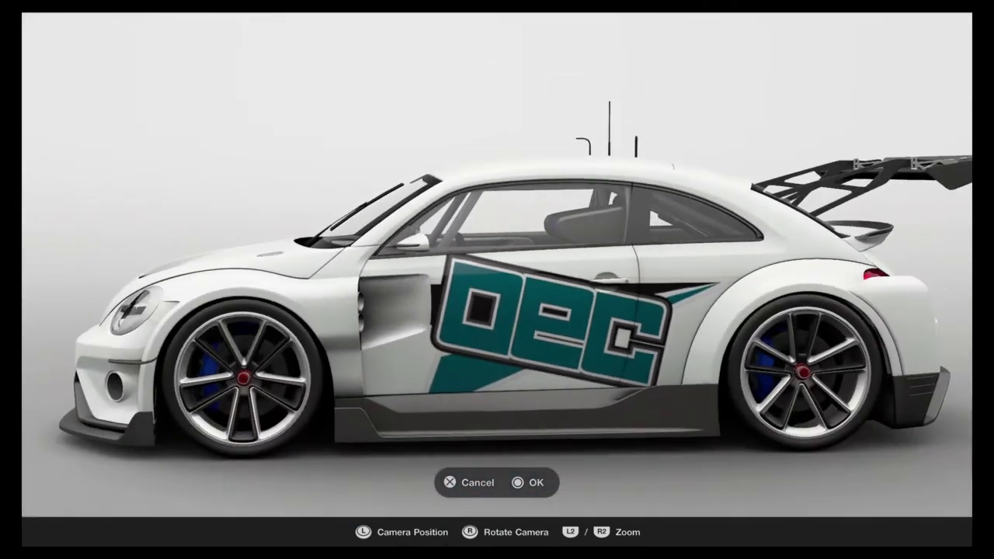
scroll(497, 280, "up", 10)
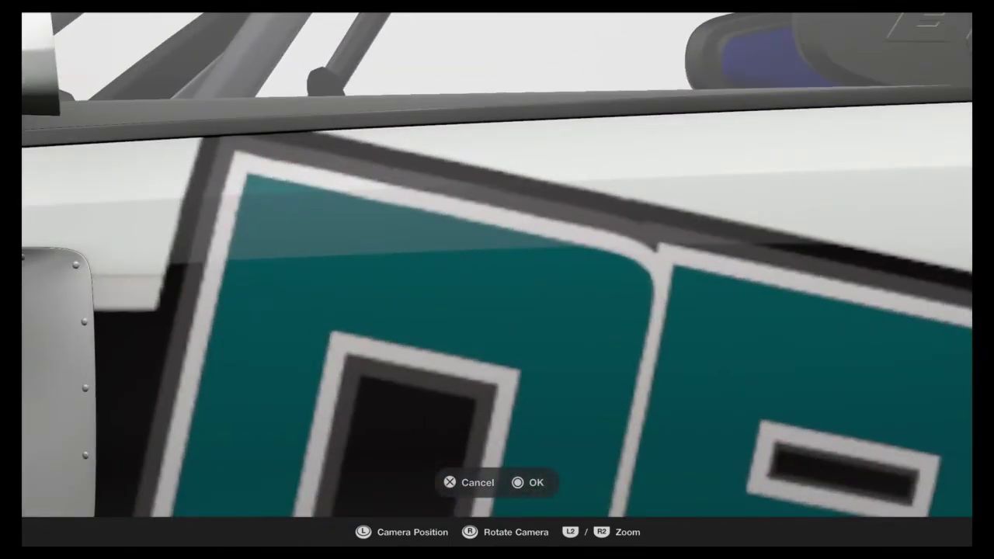
scroll(497, 280, "down", 5)
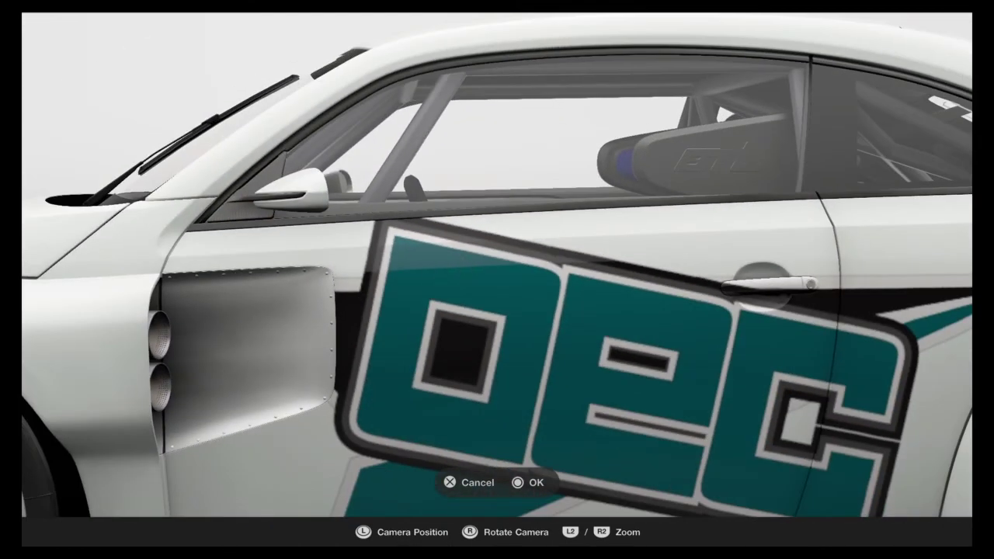
scroll(496, 279, "down", 2)
scroll(497, 280, "up", 8)
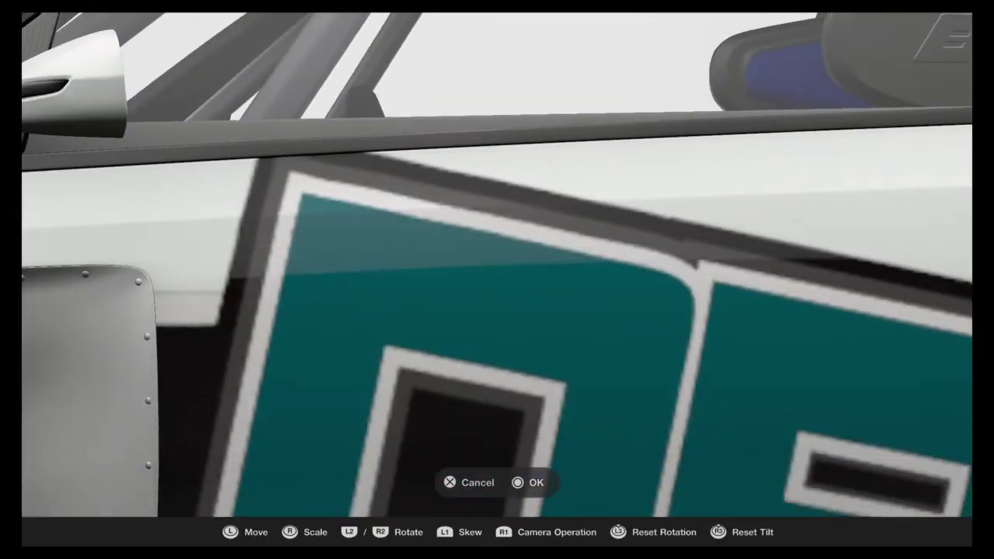
scroll(497, 279, "down", 8)
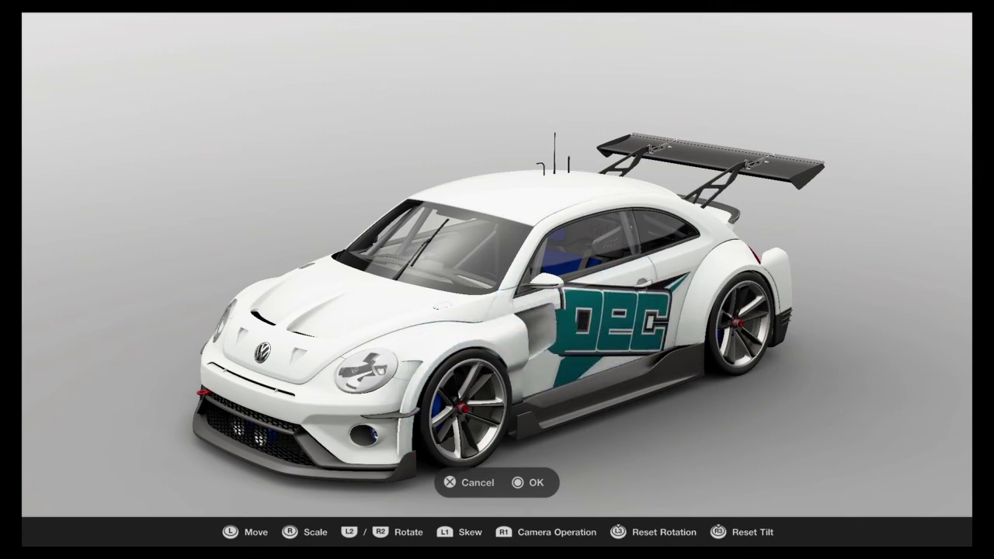
key("Escape")
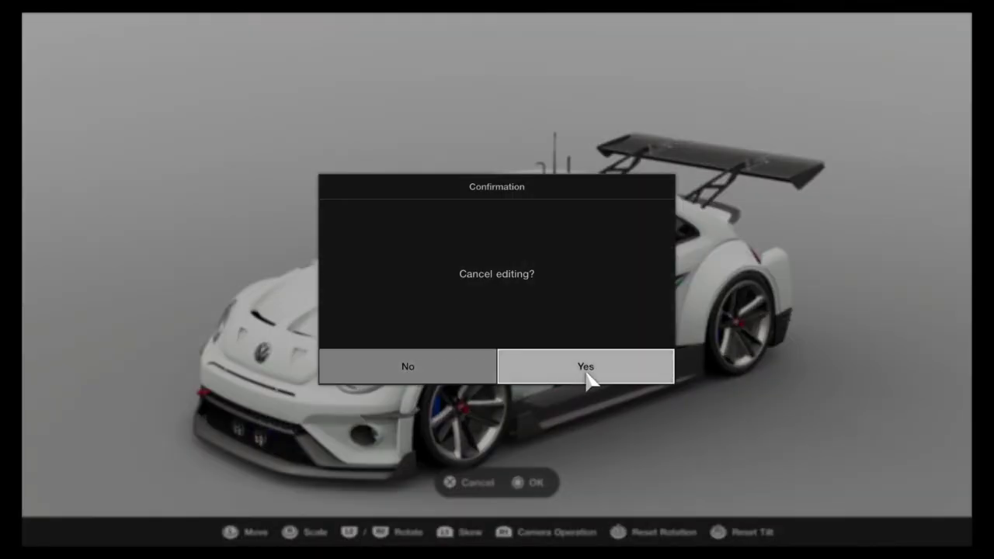
left_click(417, 376)
left_click(536, 483)
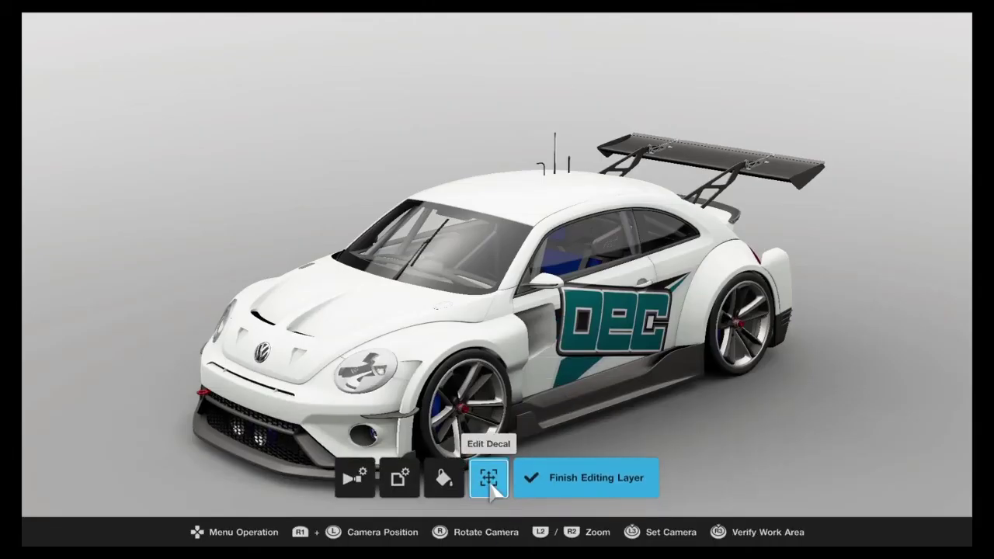
Reapply the matched teal from the color history to the circle decal and accept it
left_click(443, 477)
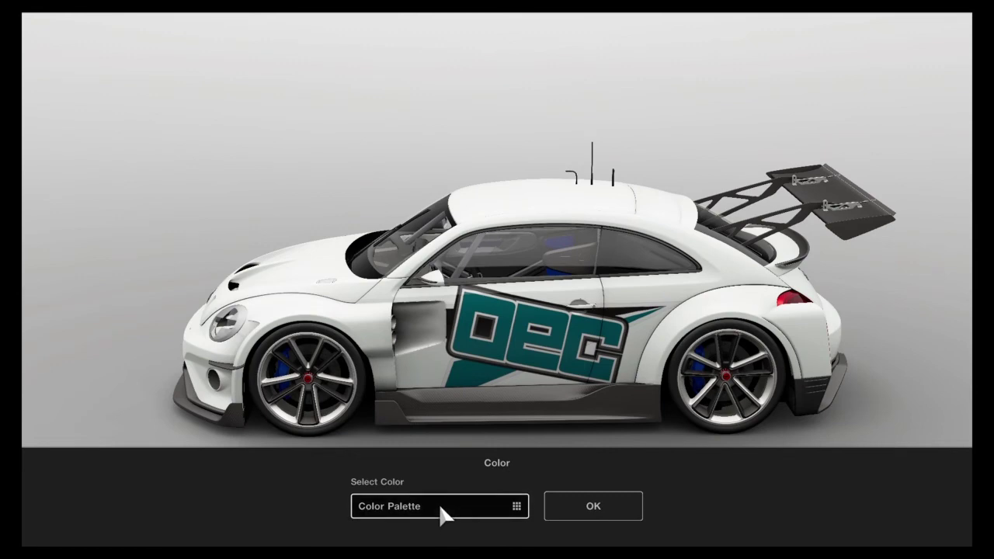
left_click(439, 503)
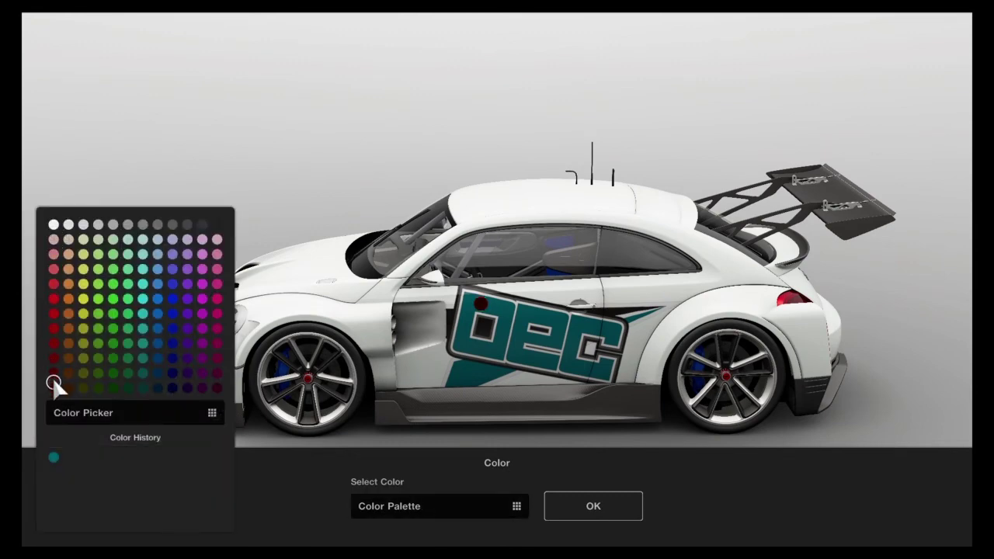
left_click(54, 458)
left_click(588, 512)
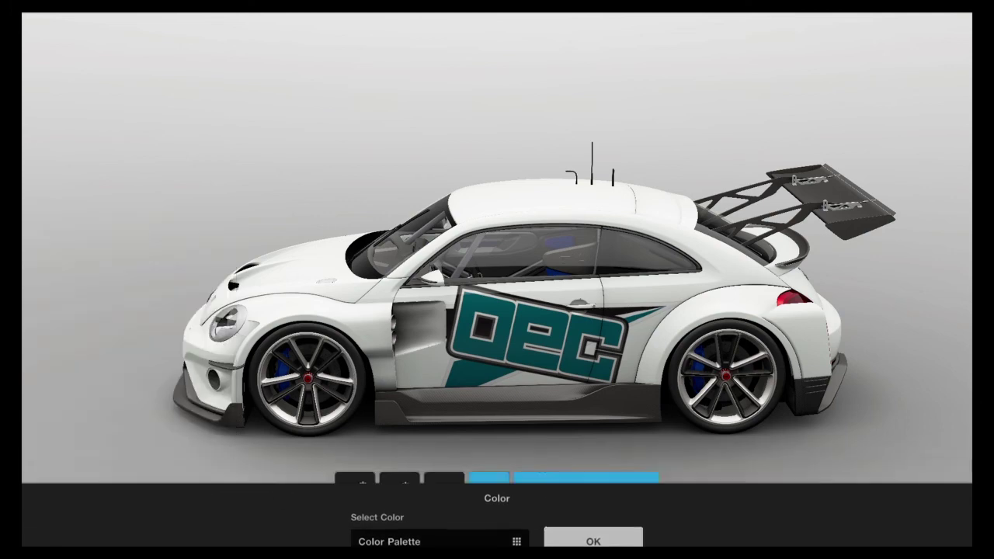
Finish editing the circle decal's layer, leaving the layer options as they are
left_click(400, 480)
key("Escape")
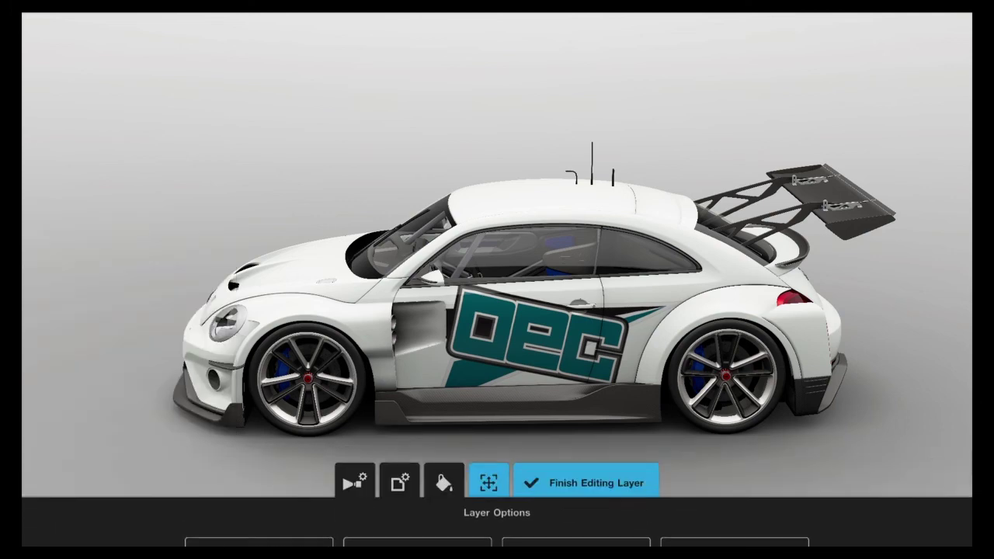
left_click(584, 479)
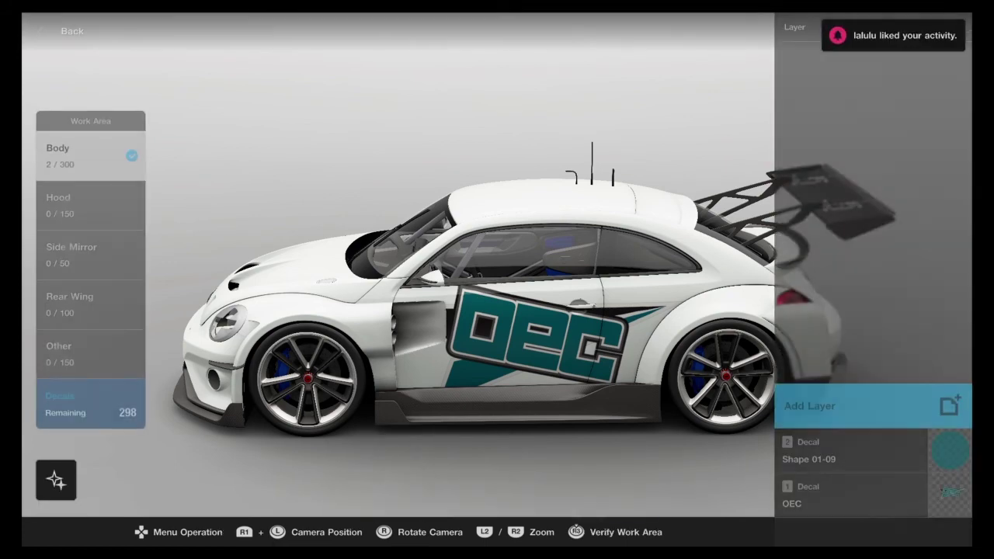